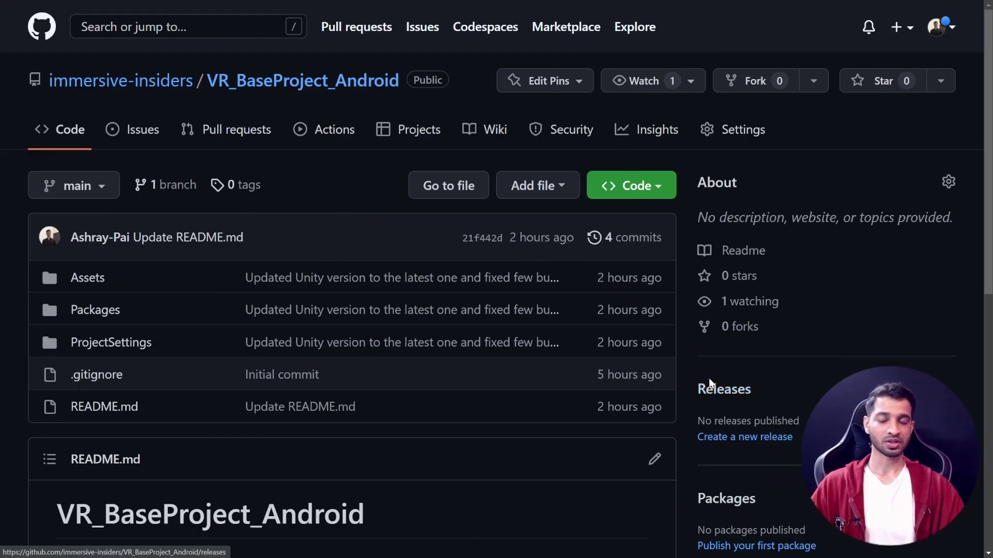
Download the VR_BaseProject_Android repository as a ZIP and show the file in its folder
{"action": "left_click", "coordinate": [662, 192]}
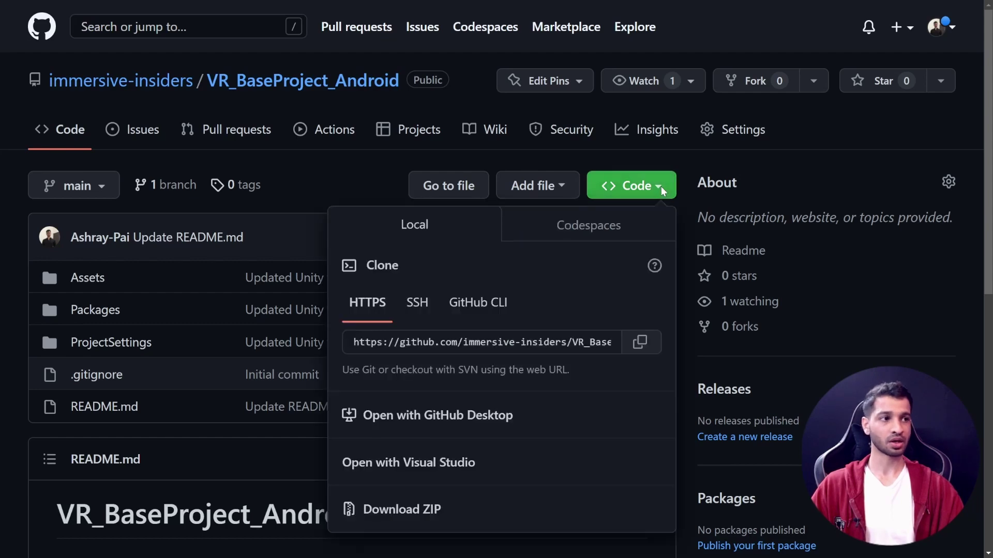
{"action": "left_click", "coordinate": [396, 512]}
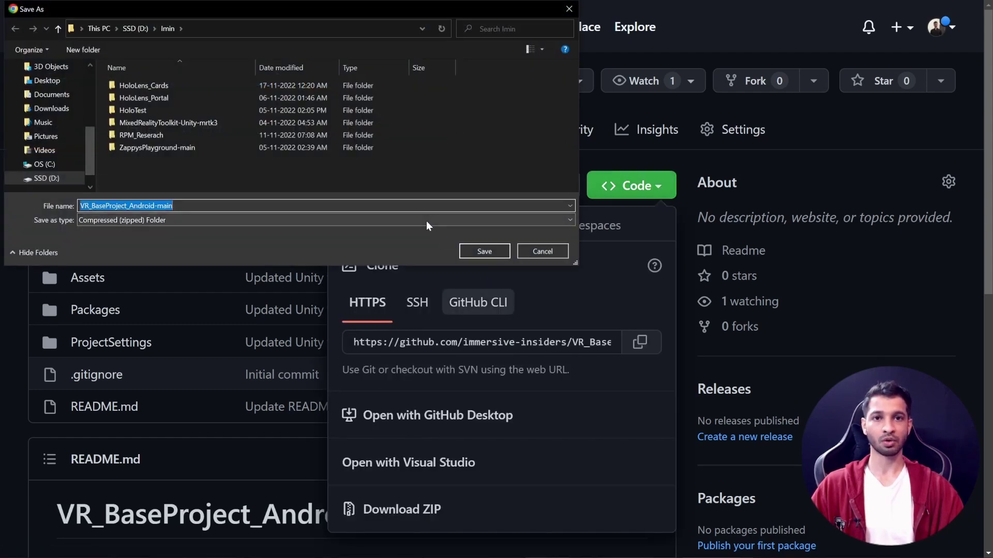
{"action": "left_click", "coordinate": [498, 250]}
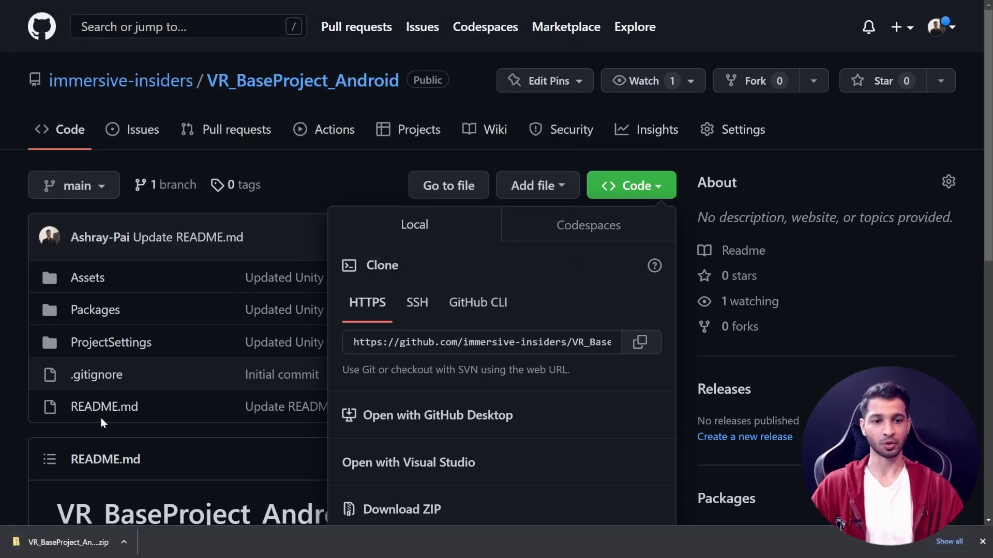
{"action": "left_click", "coordinate": [125, 541]}
{"action": "left_click", "coordinate": [171, 502]}
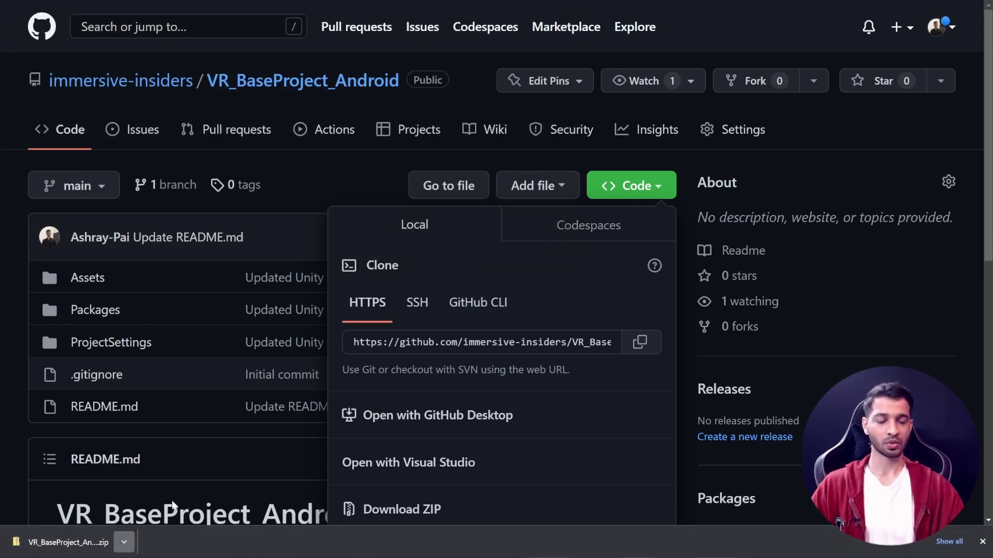
Extract the VR_BaseProject_Android-main ZIP into the current folder with 7-Zip
{"action": "right_click", "coordinate": [226, 256]}
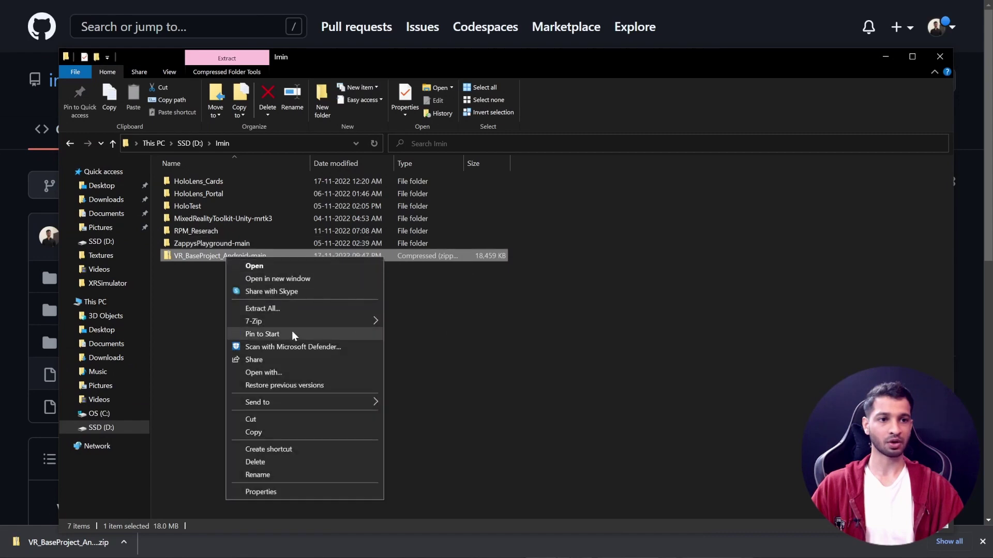
{"action": "mouse_move", "coordinate": [292, 323]}
{"action": "left_click", "coordinate": [424, 358]}
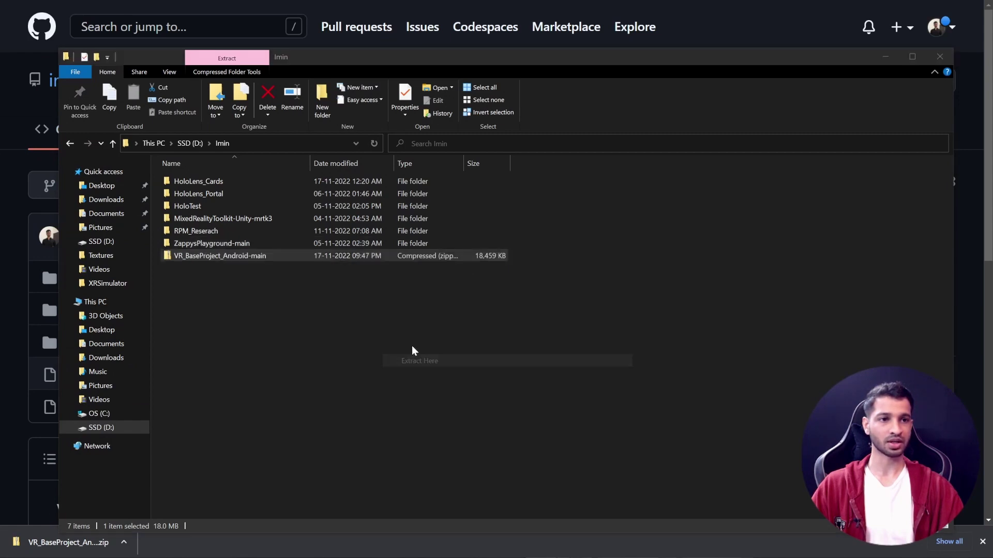
Check the extracted project folder, then switch over to Unity Hub
{"action": "double_click", "coordinate": [214, 243]}
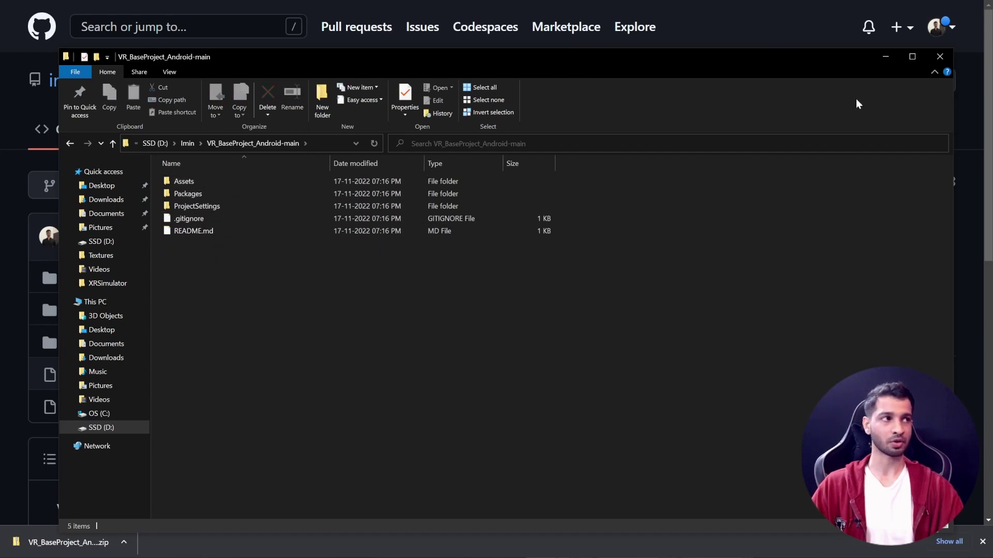
{"action": "left_click", "coordinate": [885, 56]}
{"action": "key", "text": "alt+Tab"}
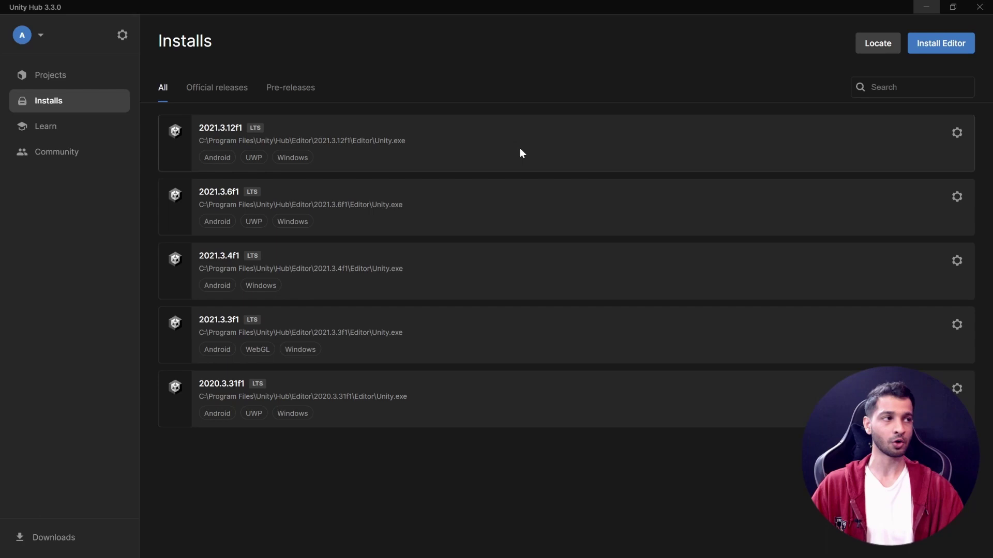
{"action": "left_click", "coordinate": [957, 134]}
{"action": "left_click", "coordinate": [849, 149]}
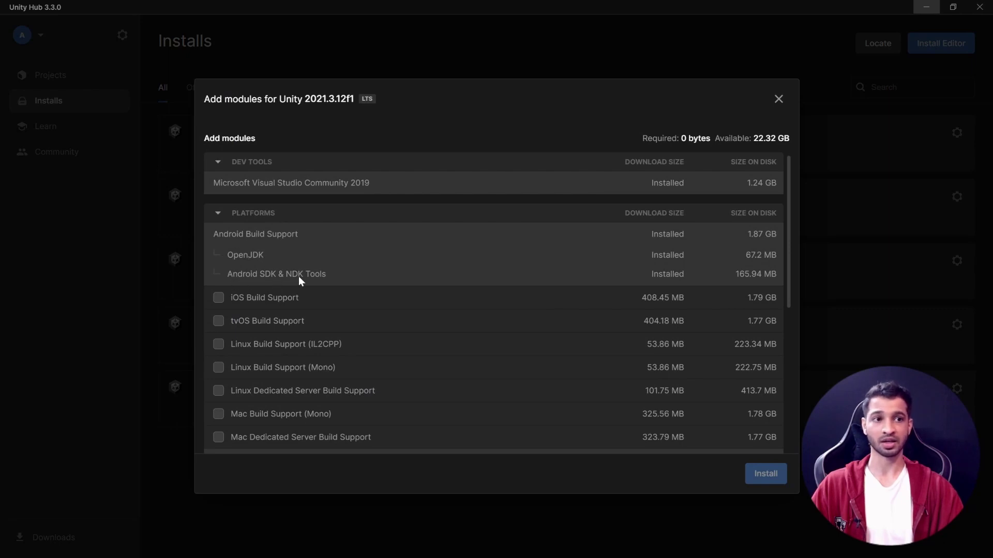
{"action": "left_click", "coordinate": [778, 99]}
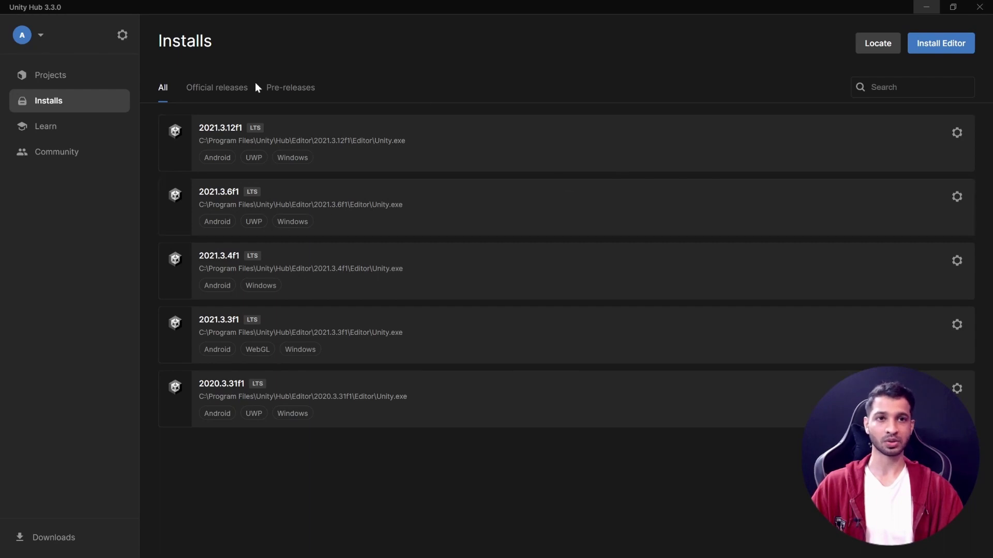
Add the VR_BaseProject_Android-main folder from Unity Hub's Projects page and open it in 2021.3.12f1
{"action": "left_click", "coordinate": [78, 81]}
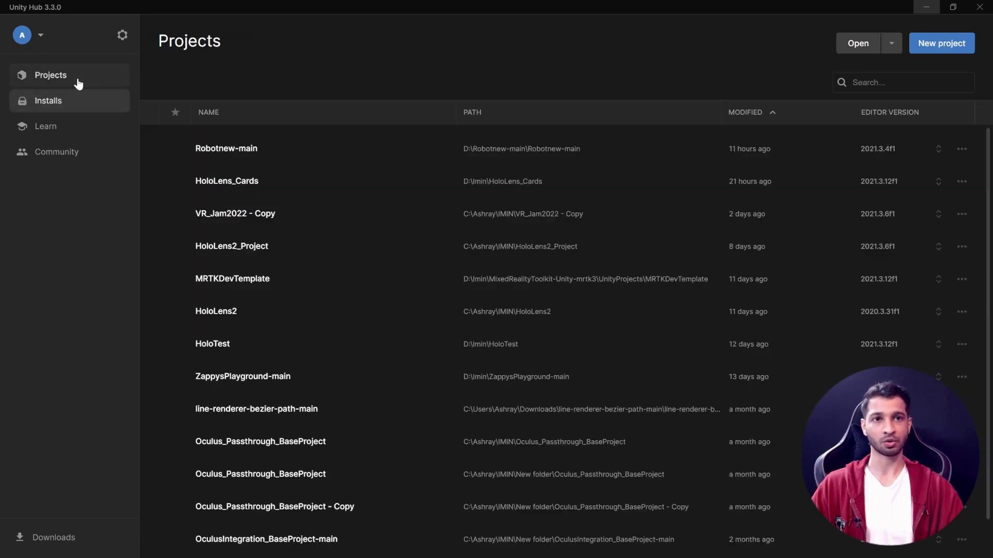
{"action": "left_click", "coordinate": [859, 47]}
{"action": "left_click", "coordinate": [176, 127]}
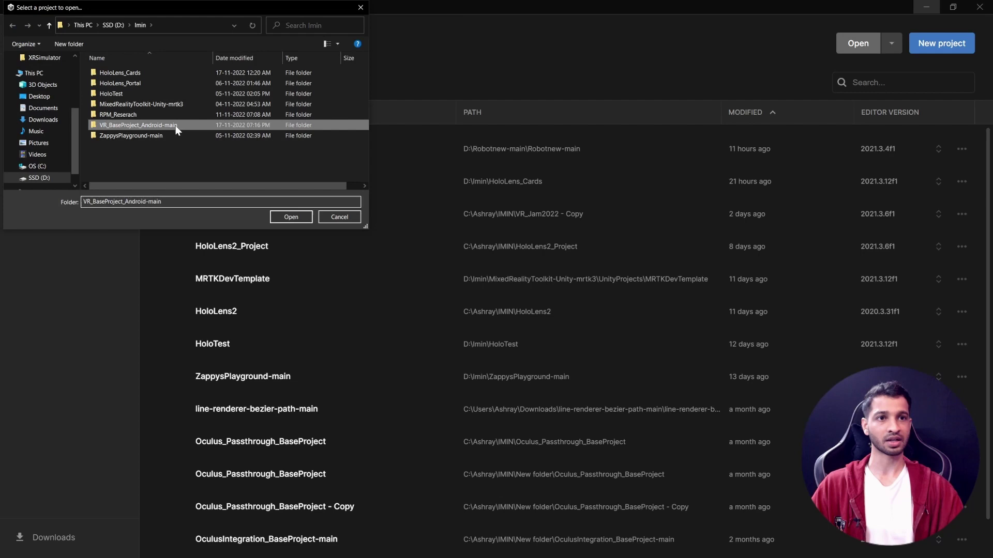
{"action": "left_click", "coordinate": [291, 217]}
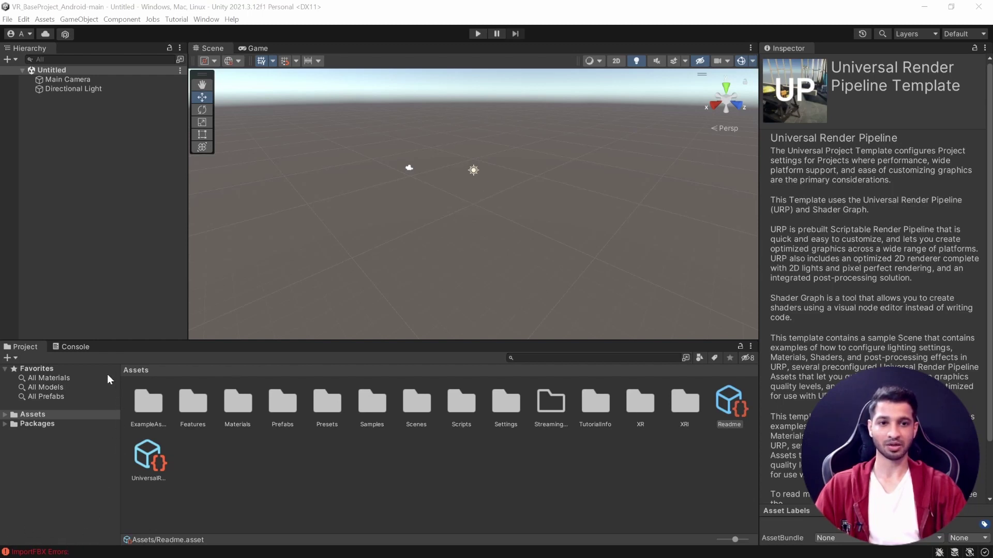
Clear the Console's startup messages, then show Assets/Scenes as a compact list
{"action": "left_click", "coordinate": [66, 346]}
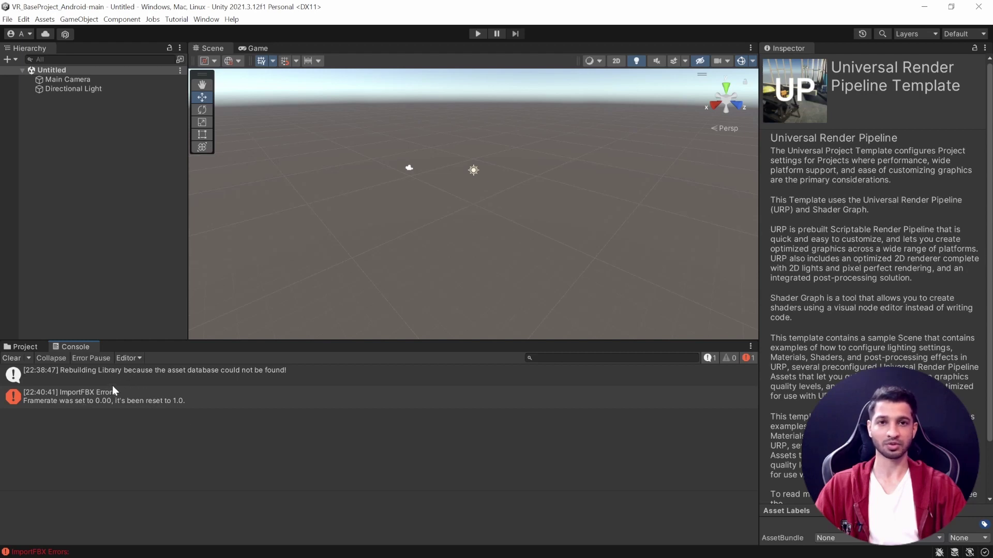
{"action": "left_click", "coordinate": [8, 361]}
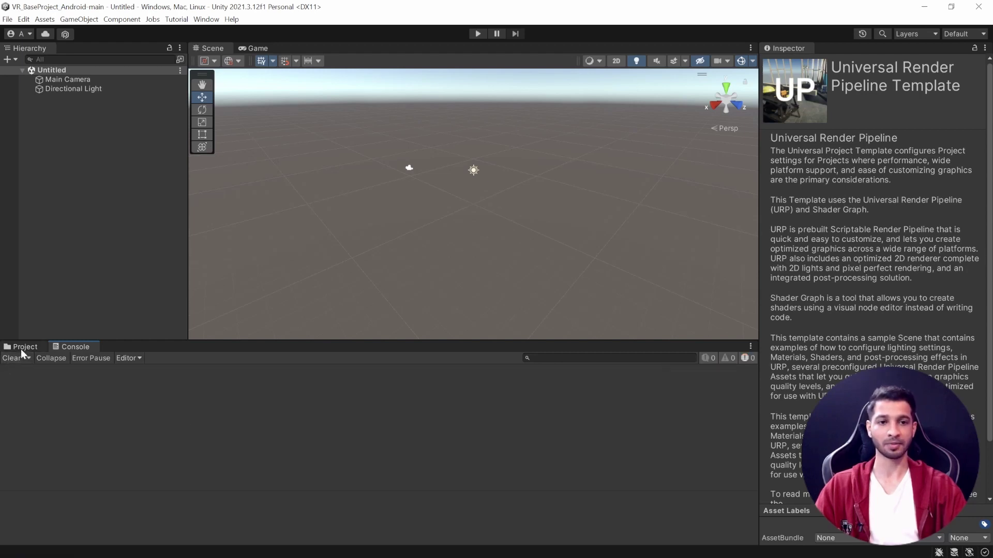
{"action": "left_click", "coordinate": [25, 346]}
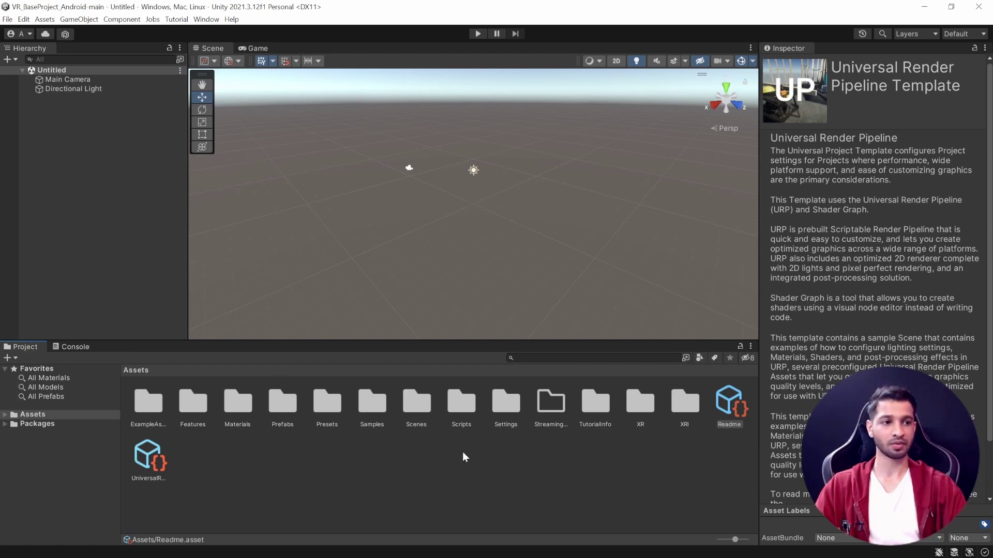
{"action": "double_click", "coordinate": [416, 404]}
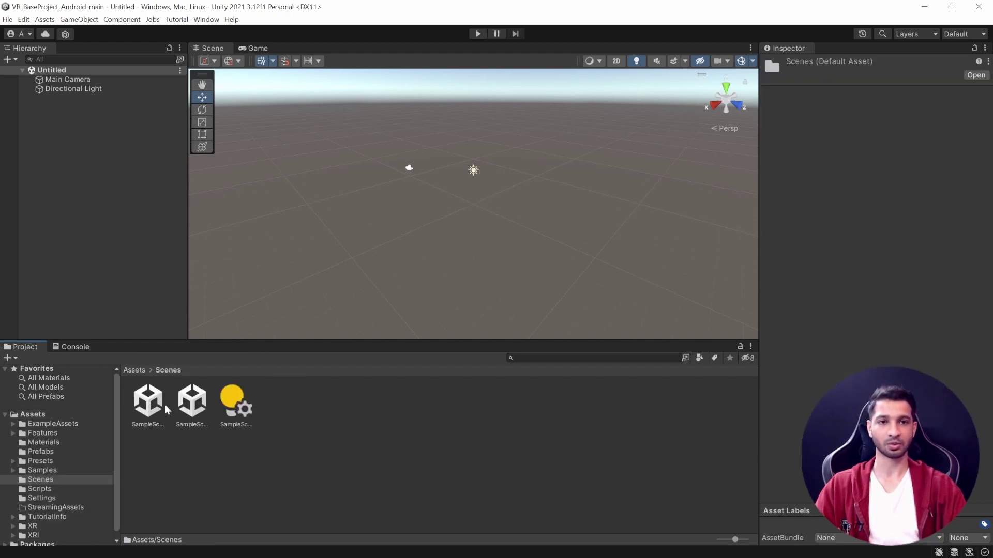
{"action": "left_click_drag", "start_coordinate": [734, 540], "coordinate": [720, 539]}
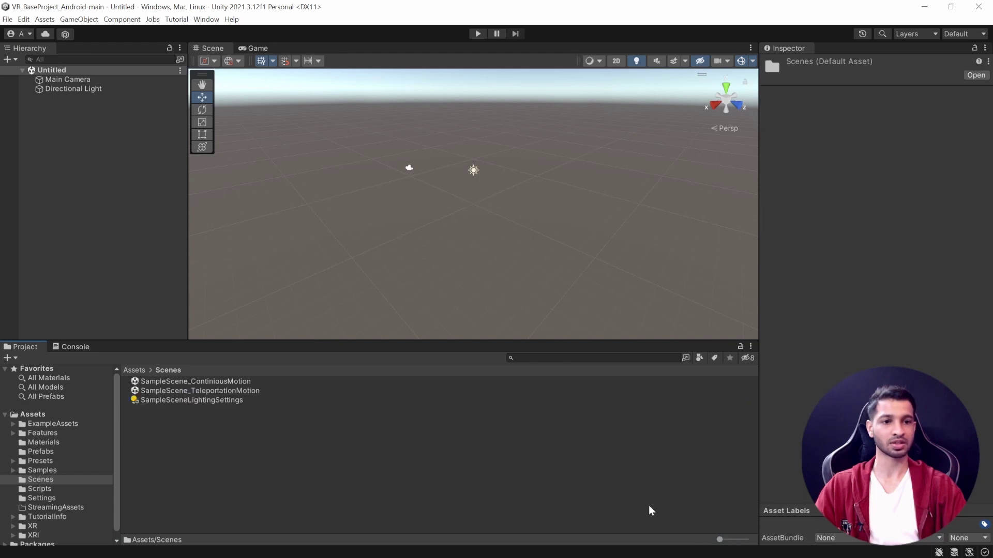
Open SampleScene_ContiniousMotion and review XR Origin's Continuous Turn and Continuous Move providers
{"action": "left_click", "coordinate": [172, 382]}
{"action": "double_click", "coordinate": [172, 383]}
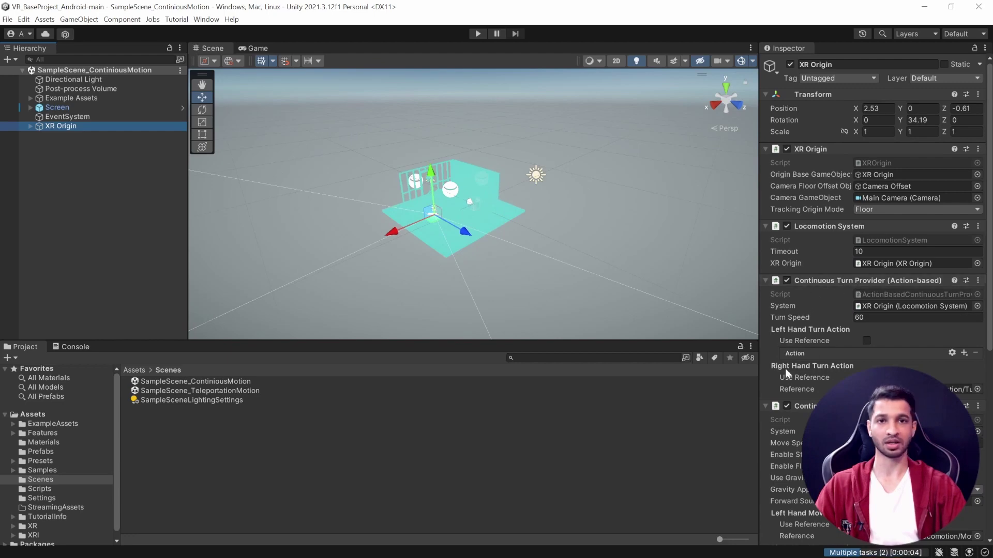
{"action": "scroll", "coordinate": [836, 357], "scroll_direction": "down", "scroll_amount": 3}
{"action": "scroll", "coordinate": [836, 343], "scroll_direction": "down", "scroll_amount": 2}
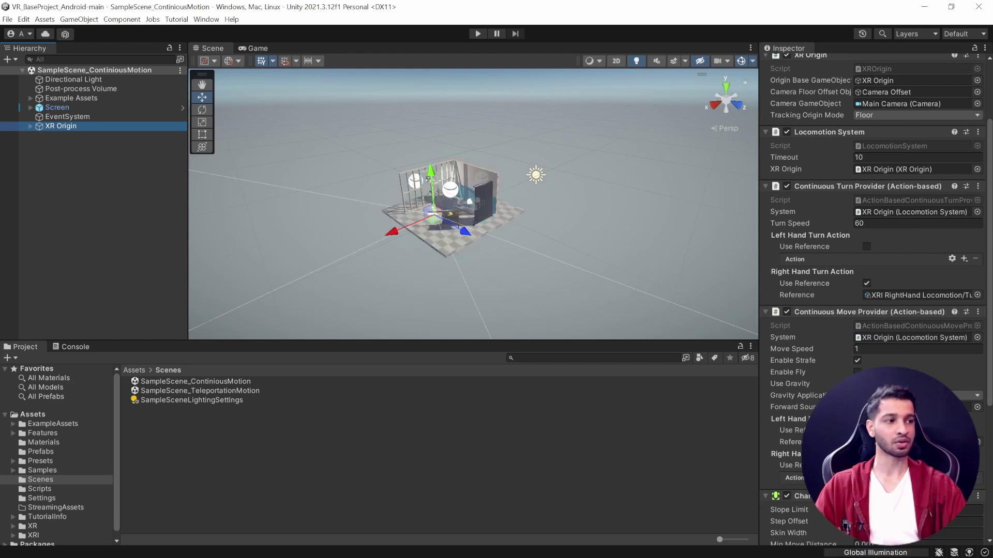
{"action": "mouse_move", "coordinate": [827, 420]}
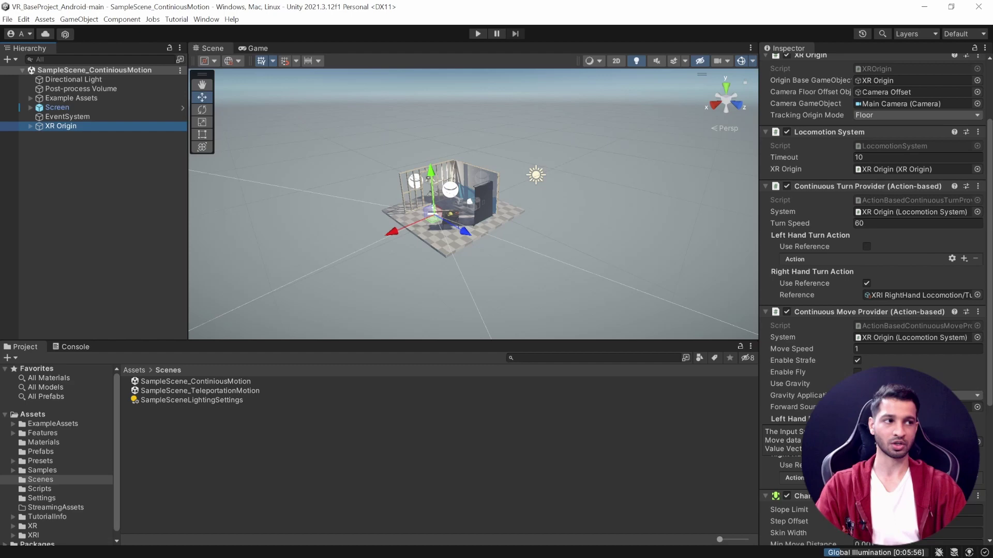
{"action": "scroll", "coordinate": [874, 207], "scroll_direction": "up", "scroll_amount": 4}
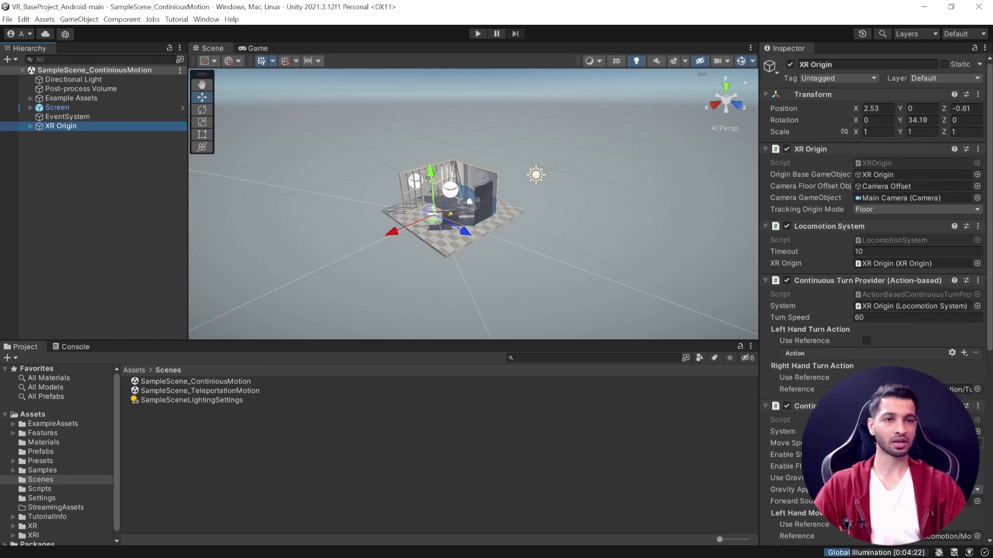
{"action": "left_click", "coordinate": [479, 35]}
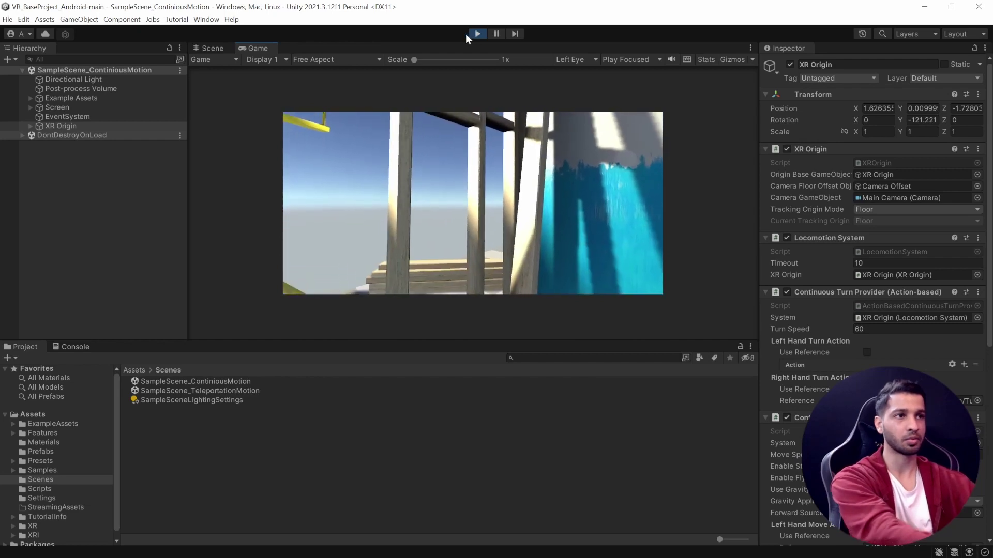
Exit Play mode and move continuous movement to the right hand's input reference
{"action": "left_click", "coordinate": [467, 34]}
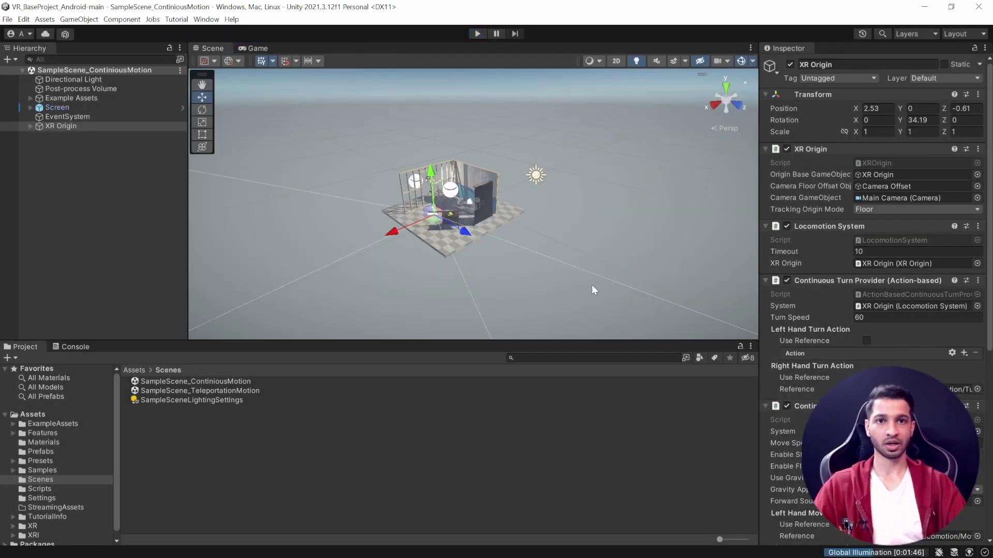
{"action": "scroll", "coordinate": [873, 330], "scroll_direction": "down", "scroll_amount": 3}
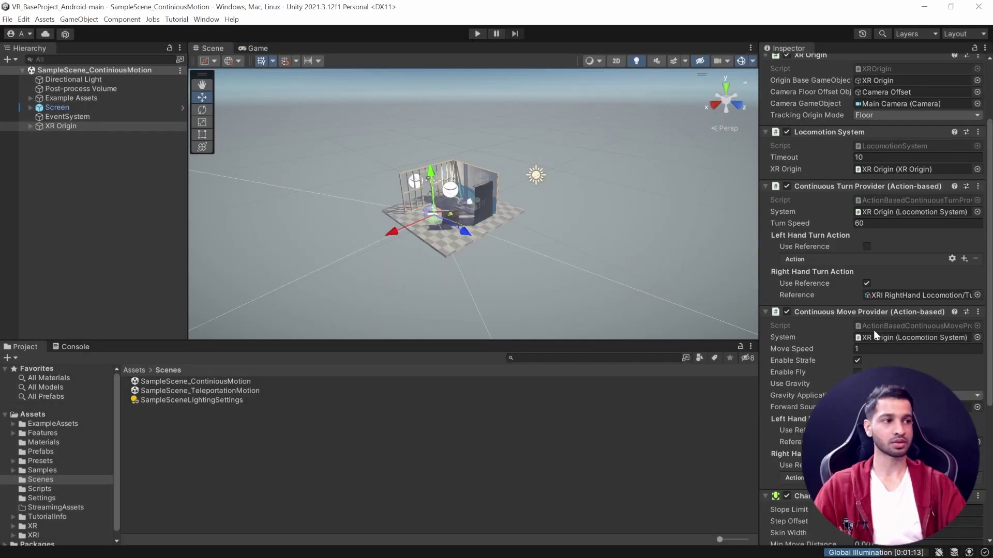
{"action": "scroll", "coordinate": [872, 327], "scroll_direction": "down", "scroll_amount": 7}
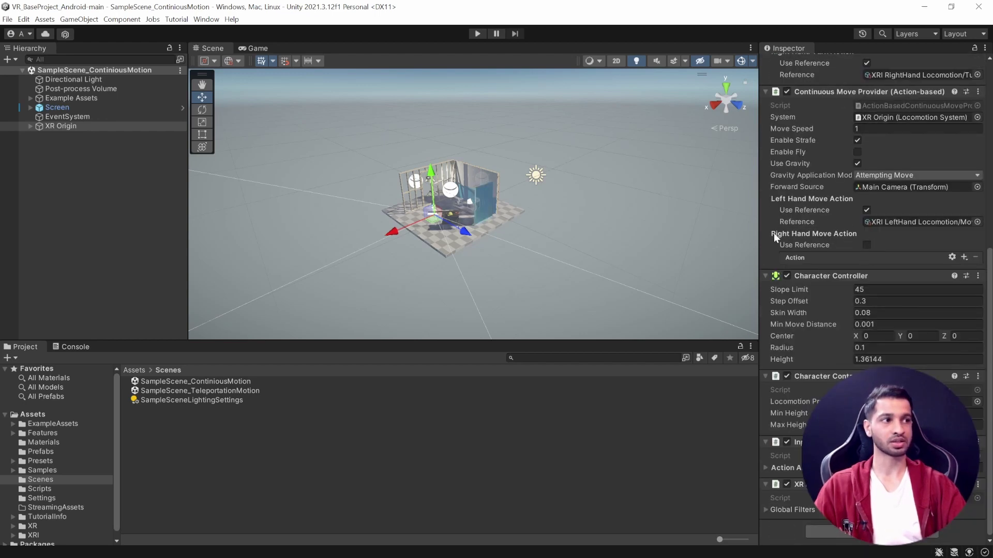
{"action": "left_click", "coordinate": [866, 246]}
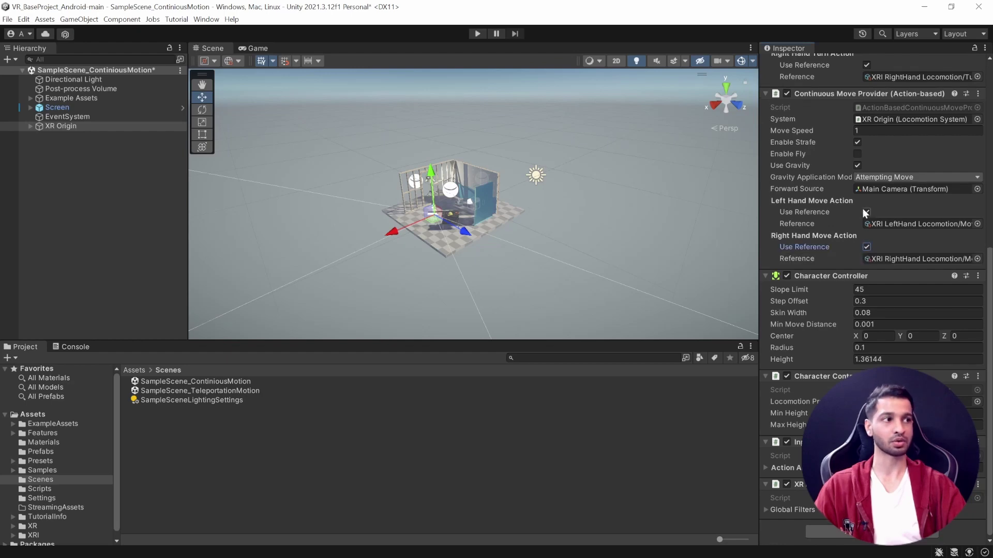
{"action": "left_click", "coordinate": [866, 212]}
Switch continuous turning to the left hand's reference, disabling the right hand's
{"action": "scroll", "coordinate": [878, 267], "scroll_direction": "up", "scroll_amount": 6}
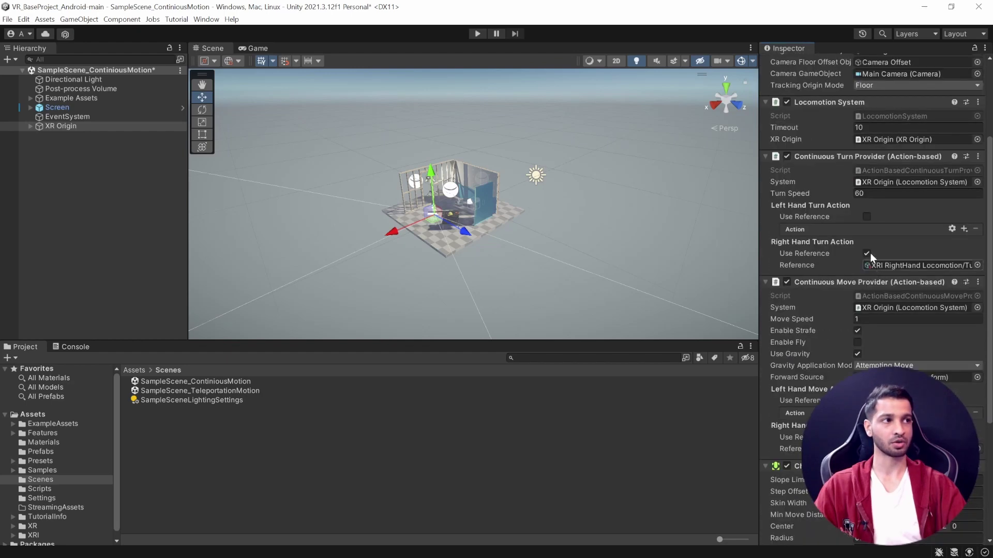
{"action": "scroll", "coordinate": [860, 184], "scroll_direction": "down", "scroll_amount": 2}
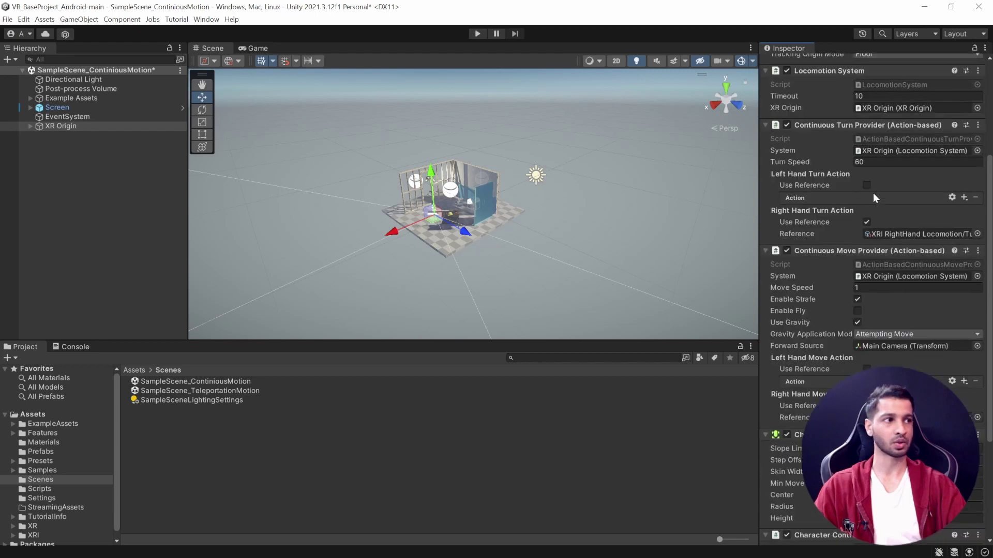
{"action": "left_click", "coordinate": [866, 185]}
{"action": "left_click", "coordinate": [865, 220]}
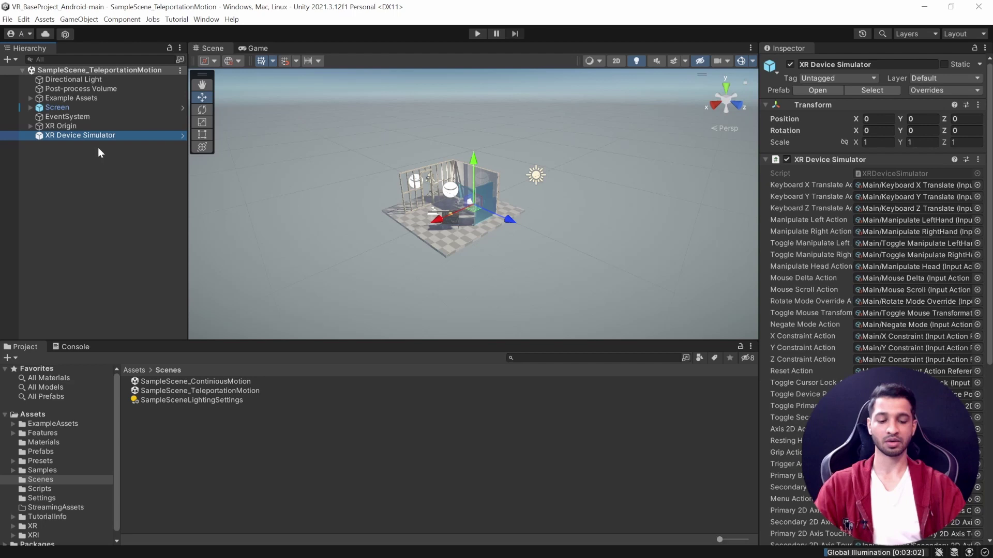
Delete the XR Device Simulator and review XR Origin's components in the Inspector
{"action": "key", "text": "Delete"}
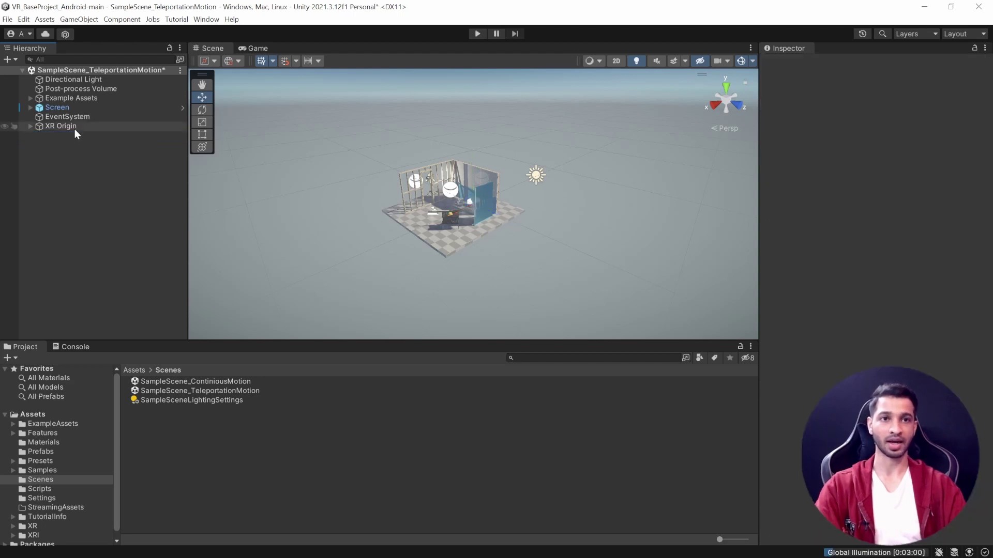
{"action": "left_click", "coordinate": [39, 127]}
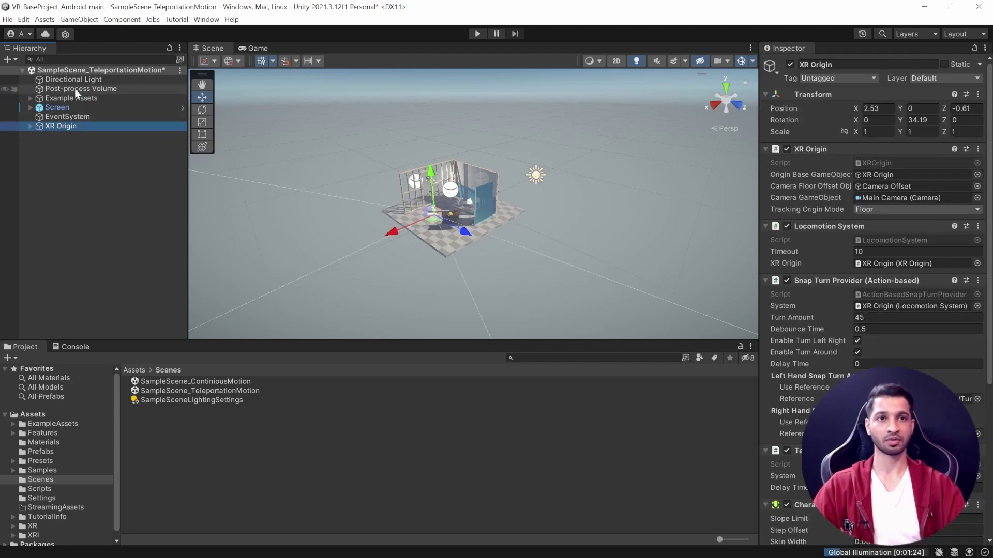
{"action": "scroll", "coordinate": [827, 308], "scroll_direction": "down", "scroll_amount": 2}
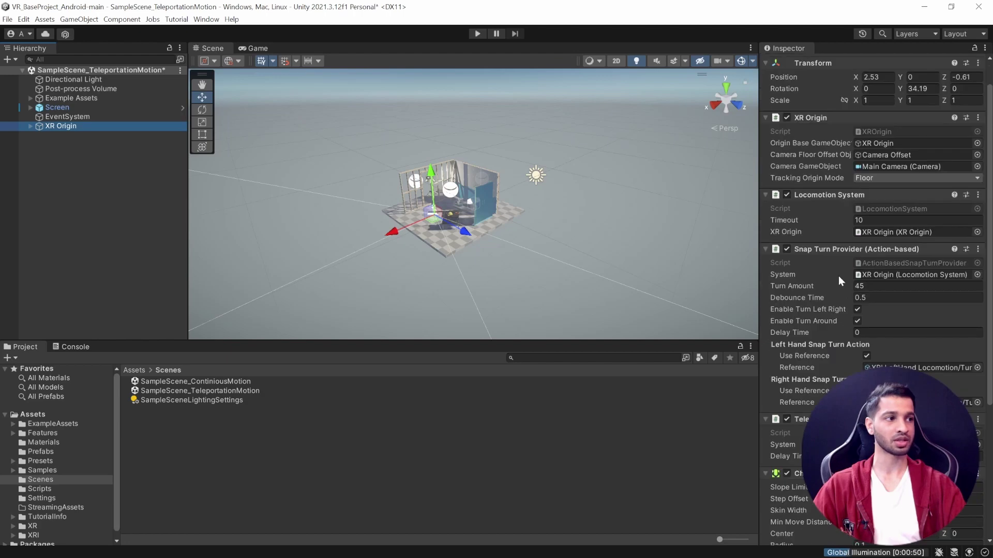
{"action": "scroll", "coordinate": [815, 239], "scroll_direction": "down", "scroll_amount": 3}
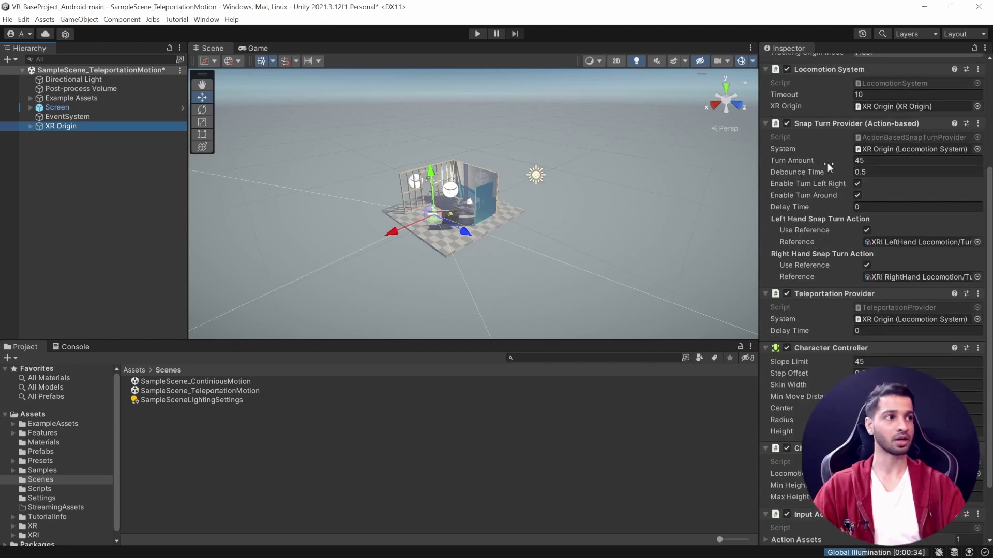
{"action": "scroll", "coordinate": [925, 134], "scroll_direction": "down", "scroll_amount": 1}
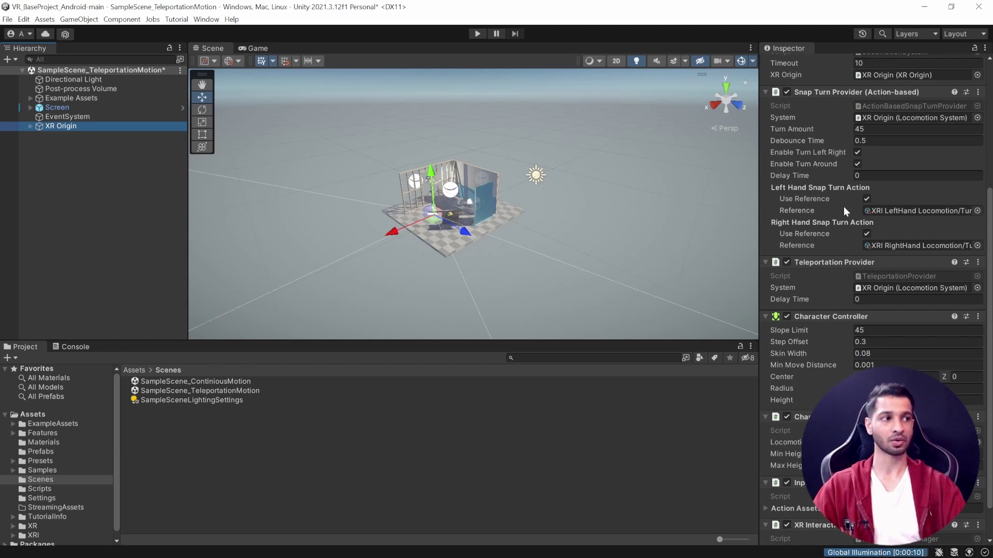
{"action": "scroll", "coordinate": [846, 207], "scroll_direction": "down", "scroll_amount": 1}
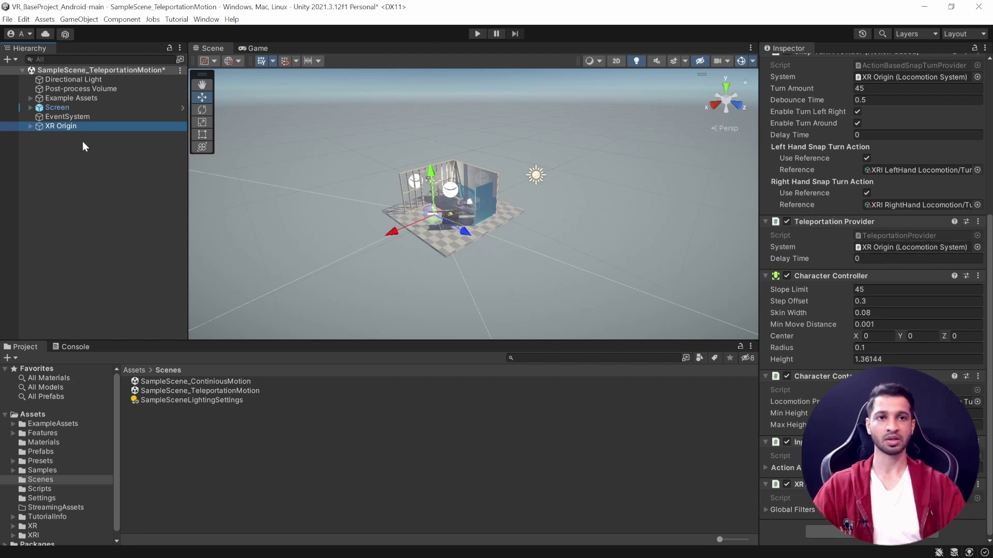
Expand both hand controllers, inspect Left and RightTeleportController, then run the scene
{"action": "left_click", "coordinate": [30, 126]}
{"action": "left_click", "coordinate": [38, 137]}
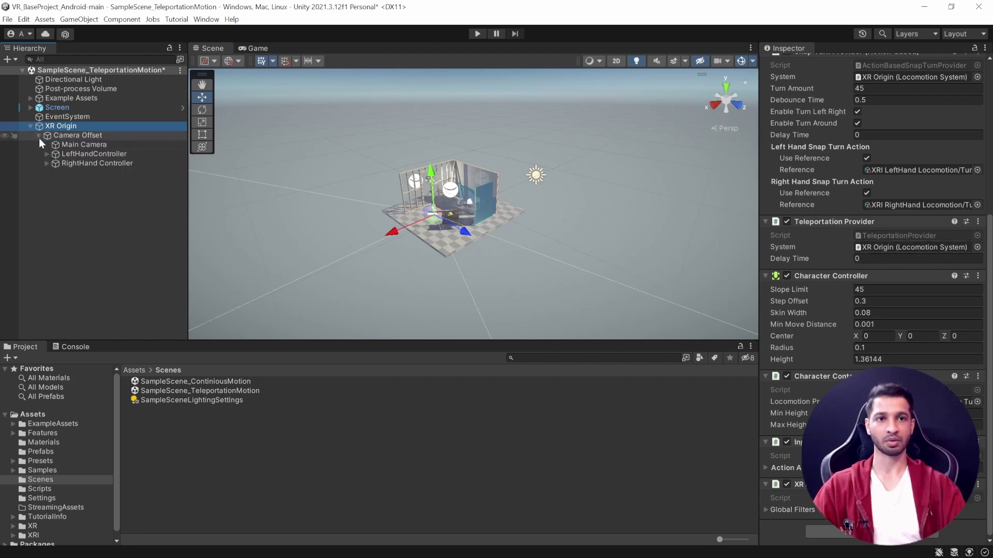
{"action": "left_click", "coordinate": [45, 153]}
{"action": "left_click", "coordinate": [47, 192]}
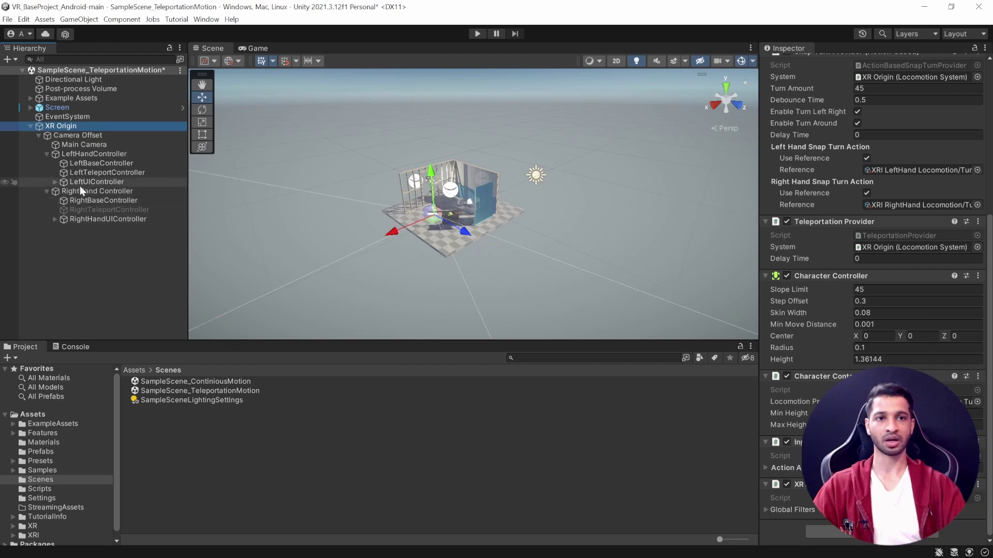
{"action": "left_click", "coordinate": [98, 173]}
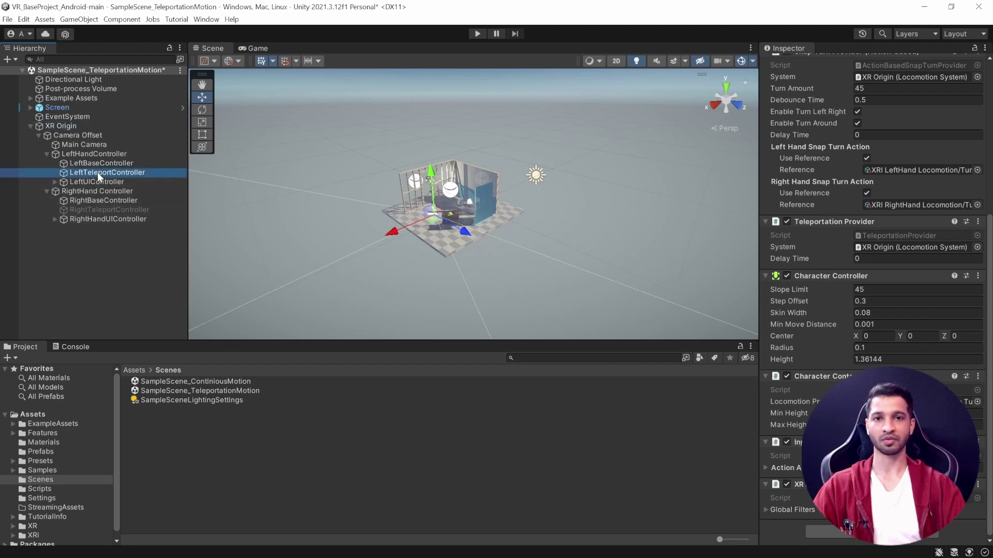
{"action": "left_click", "coordinate": [99, 211]}
{"action": "scroll", "coordinate": [836, 313], "scroll_direction": "up", "scroll_amount": 5}
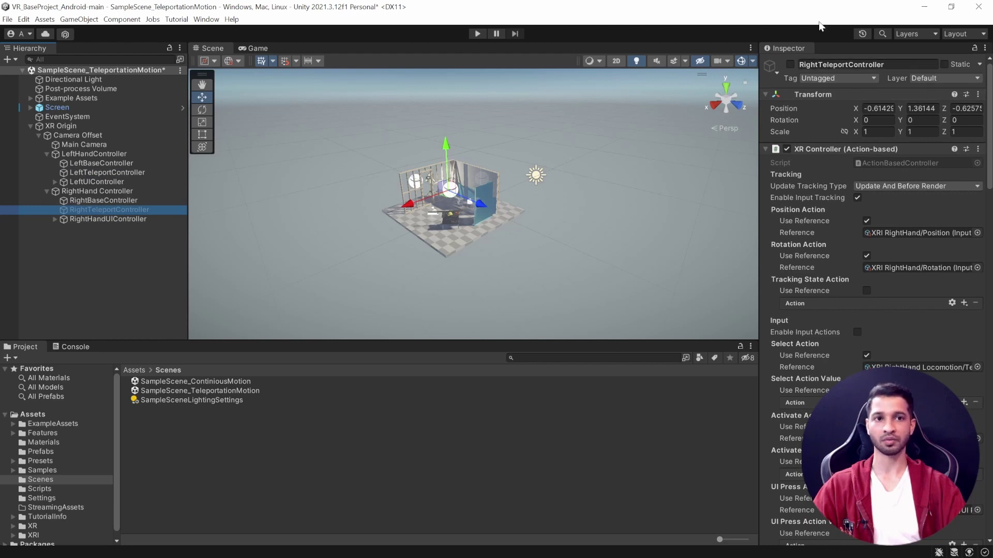
{"action": "left_click", "coordinate": [103, 172]}
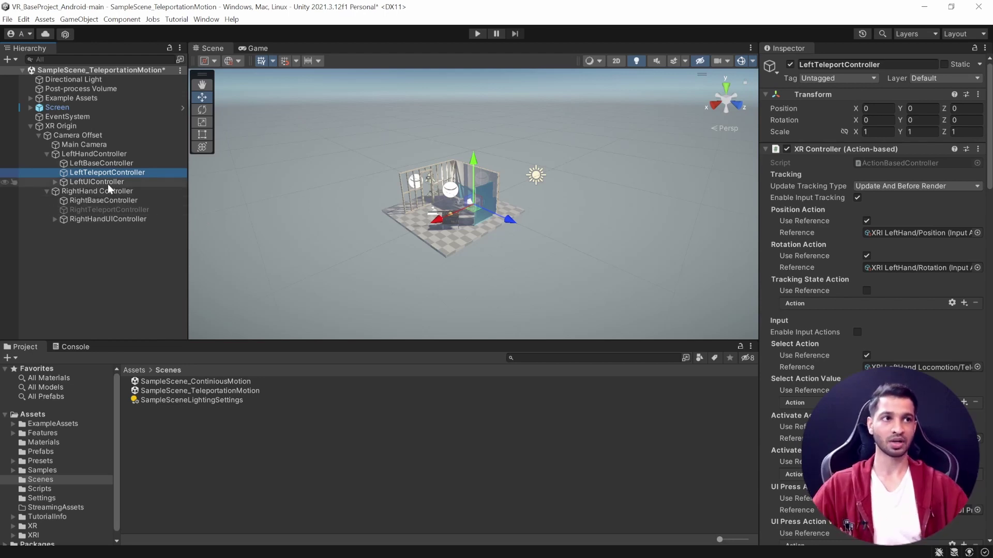
{"action": "left_click", "coordinate": [473, 33]}
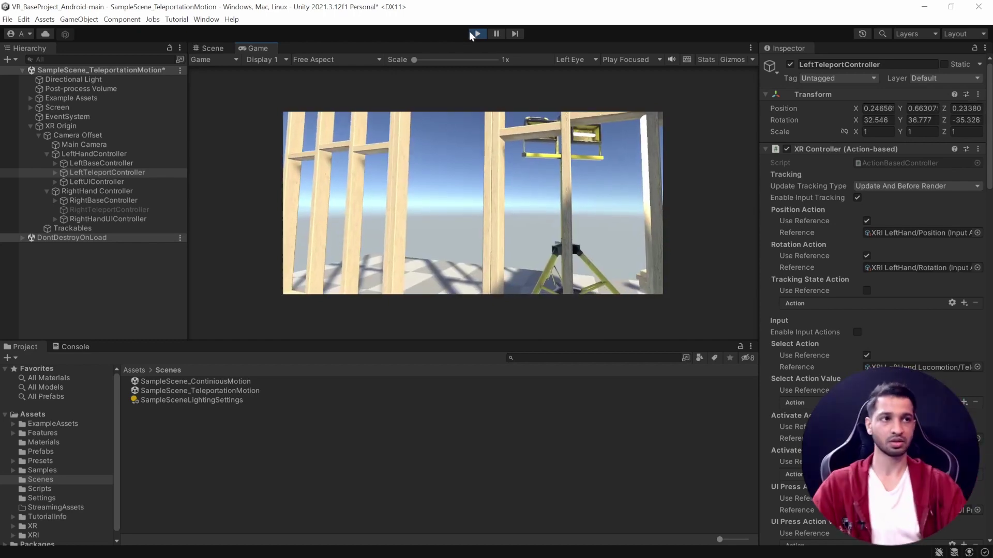
{"action": "left_click", "coordinate": [470, 32]}
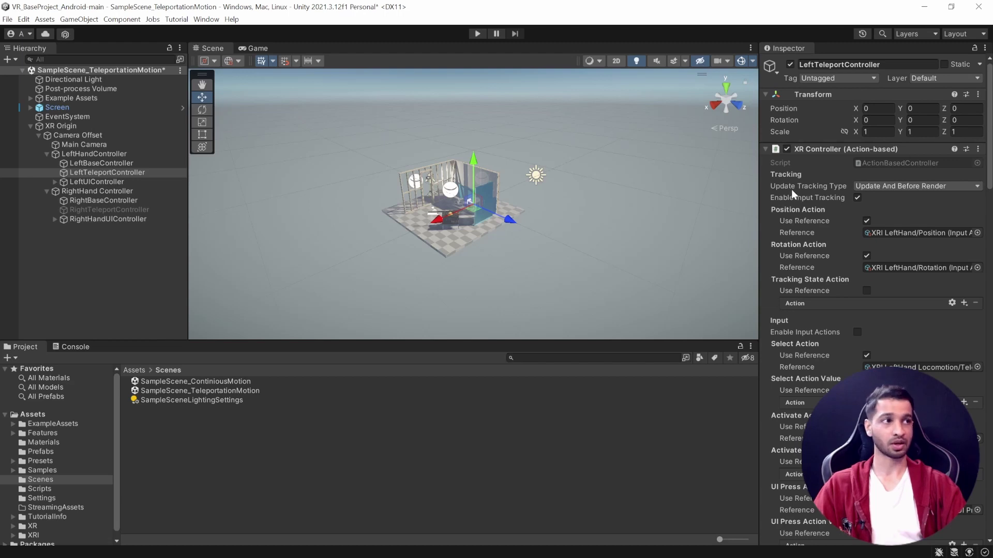
Deactivate LeftTeleportController and activate RightTeleportController
{"action": "left_click", "coordinate": [790, 64]}
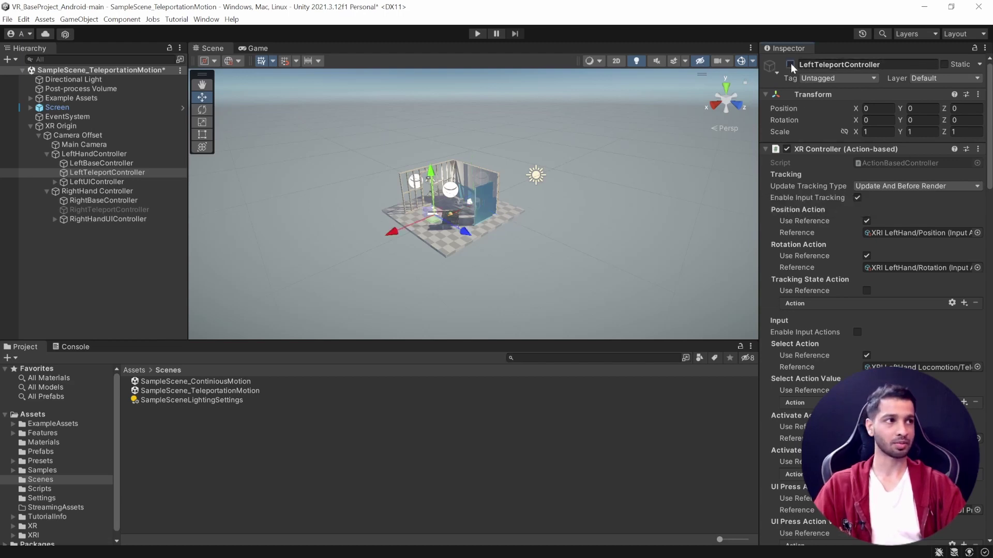
{"action": "left_click", "coordinate": [111, 210]}
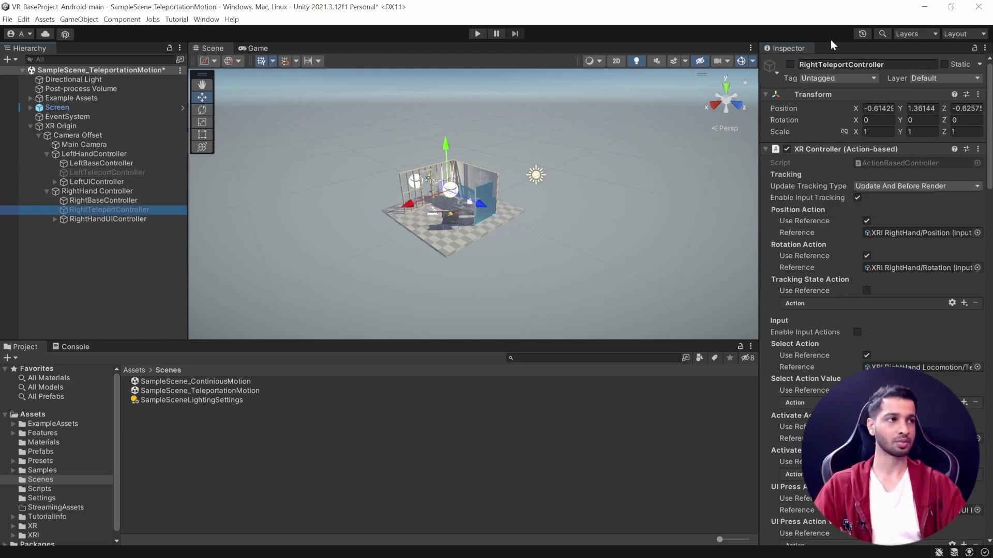
{"action": "left_click", "coordinate": [790, 65]}
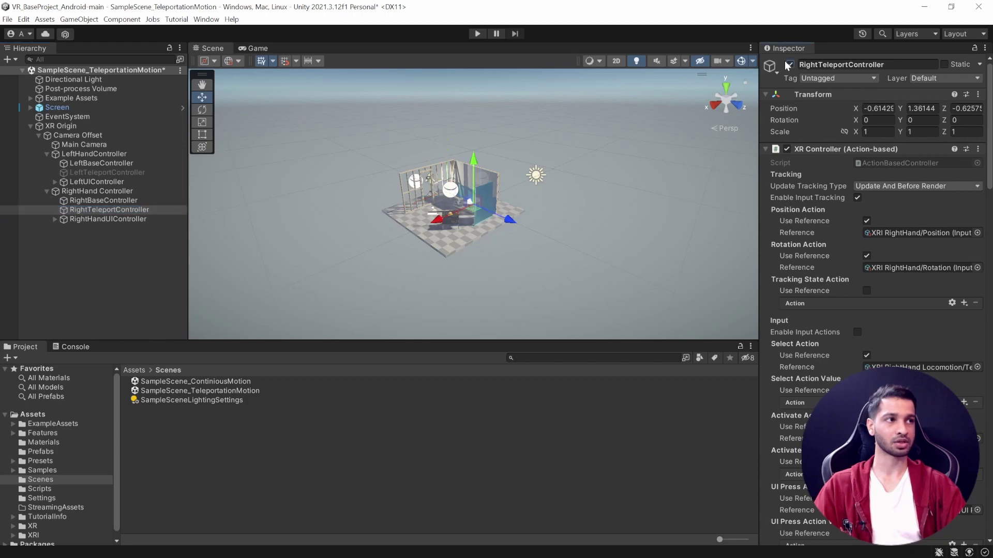
{"action": "left_click", "coordinate": [95, 171]}
Turn off Use Reference for XR Origin's Right Hand Snap Turn Action
{"action": "left_click", "coordinate": [62, 127]}
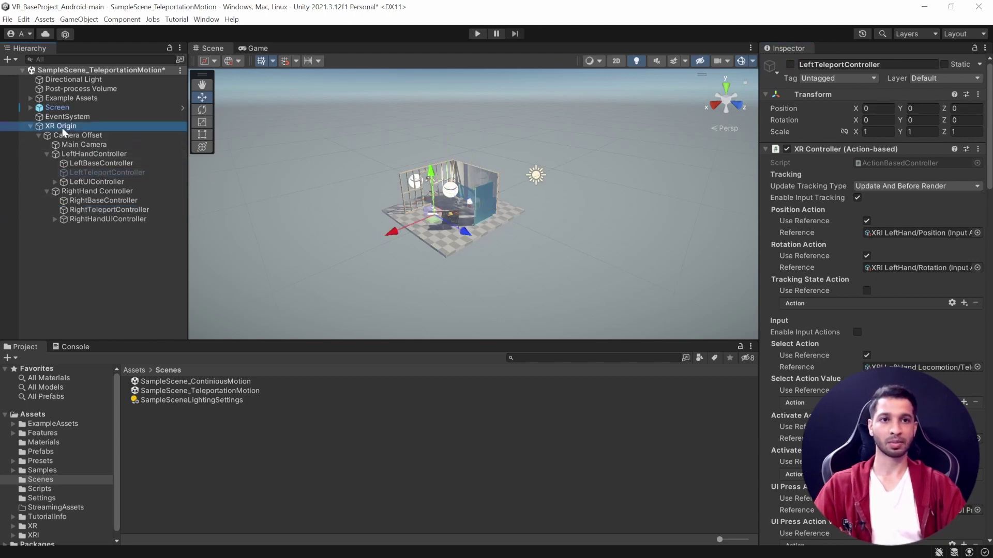
{"action": "scroll", "coordinate": [874, 295], "scroll_direction": "down", "scroll_amount": 10}
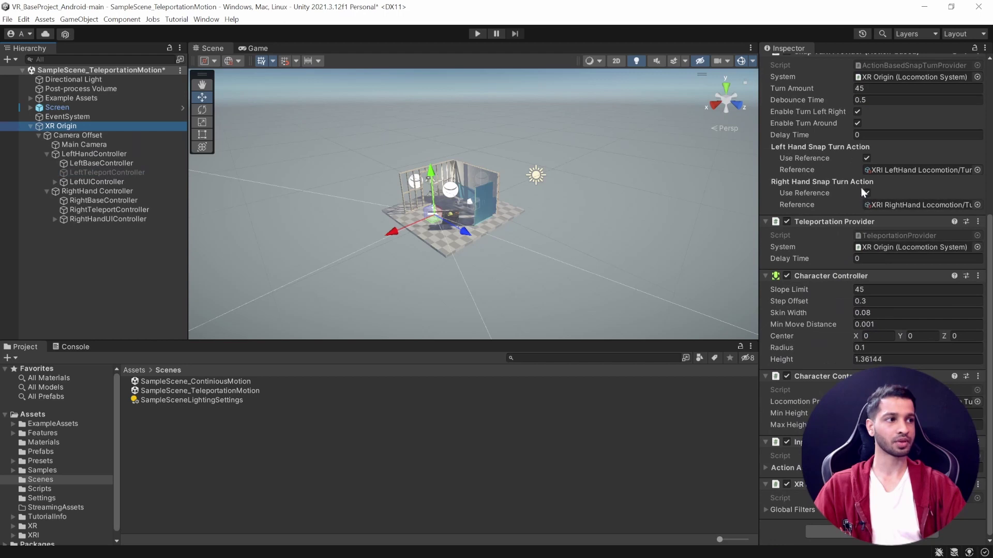
{"action": "left_click", "coordinate": [867, 193]}
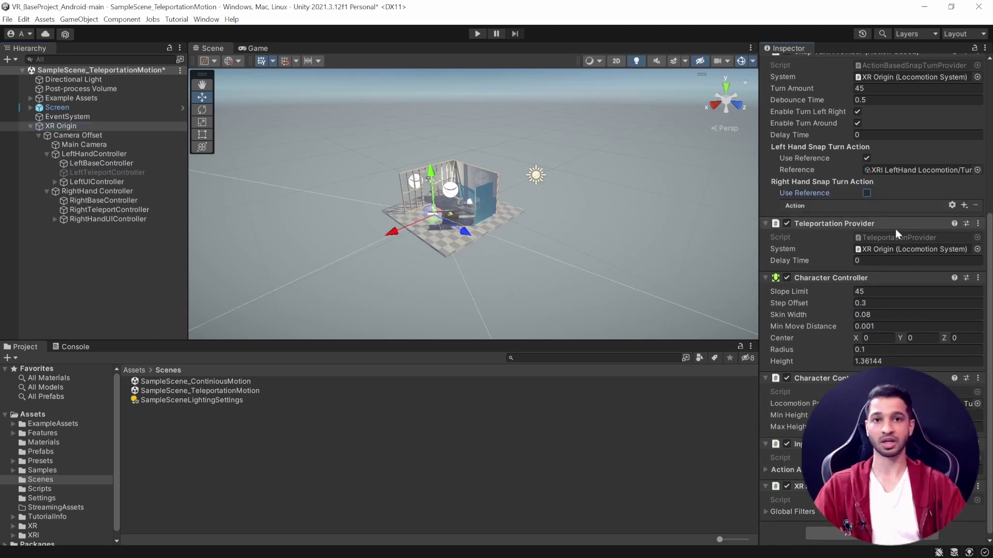
{"action": "left_click", "coordinate": [478, 34]}
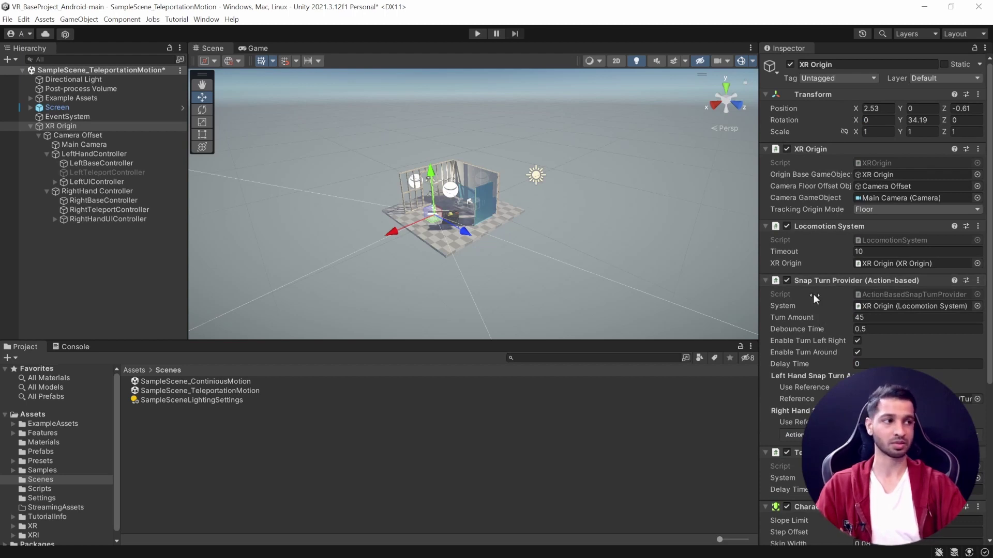
Add a Continuous Turn Provider (Action-based) to XR Origin, placed below the Teleportation Provider
{"action": "scroll", "coordinate": [814, 294], "scroll_direction": "down", "scroll_amount": 2}
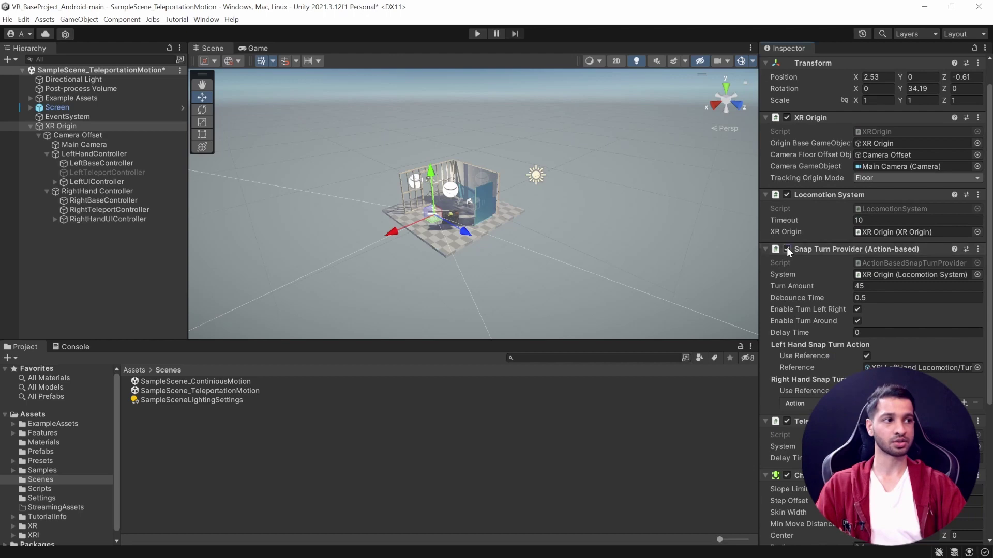
{"action": "scroll", "coordinate": [895, 278], "scroll_direction": "down", "scroll_amount": 8}
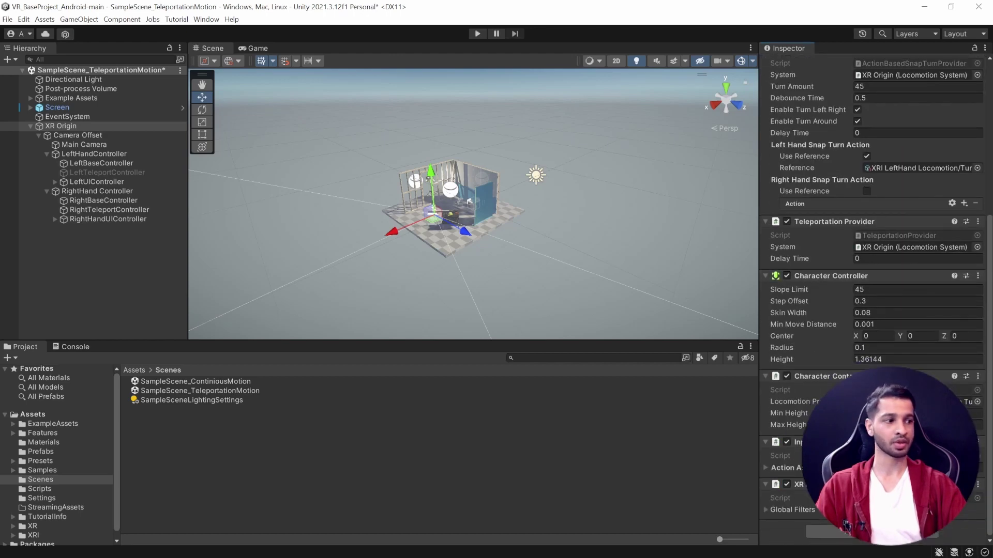
{"action": "left_click", "coordinate": [827, 535]}
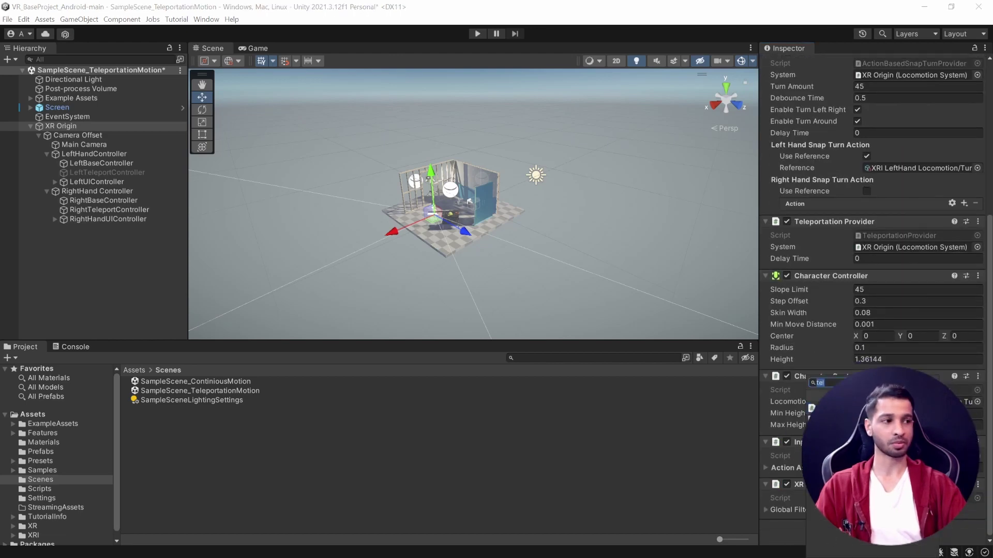
{"action": "type", "text": "con"}
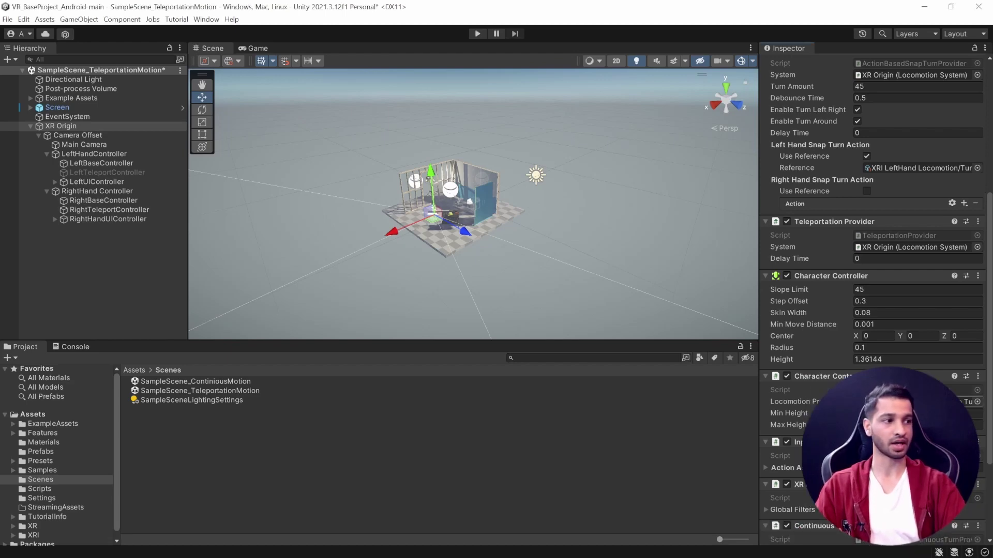
{"action": "left_click", "coordinate": [845, 525]}
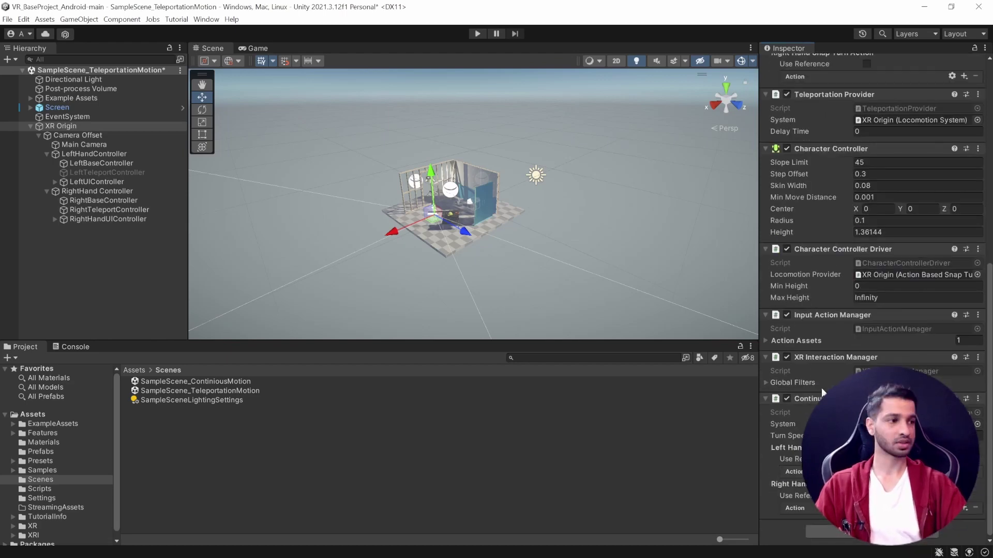
{"action": "left_click_drag", "start_coordinate": [807, 399], "coordinate": [799, 144]}
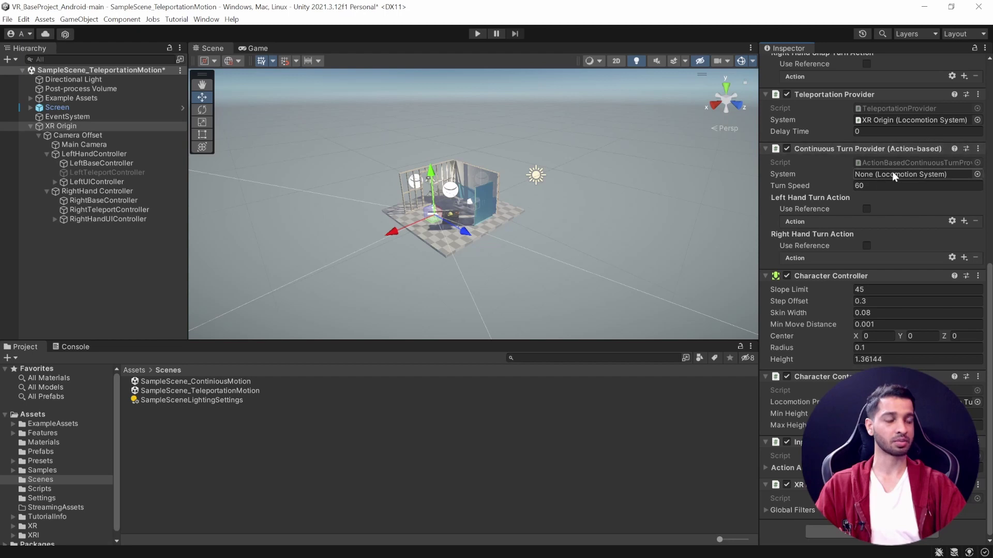
Enable the left-hand turn reference and assign XRI LeftHand Locomotion/Turn to it
{"action": "left_click", "coordinate": [867, 207]}
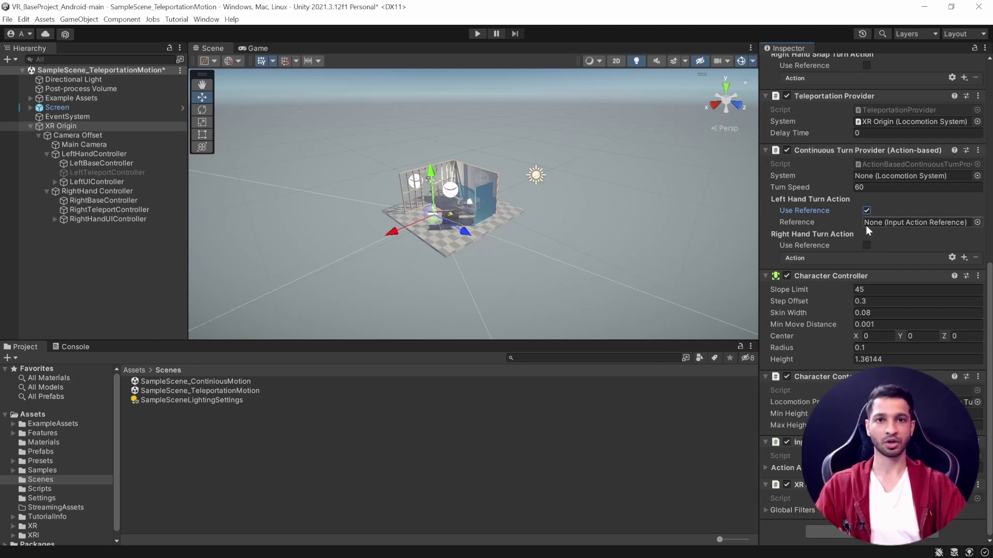
{"action": "left_click", "coordinate": [976, 223]}
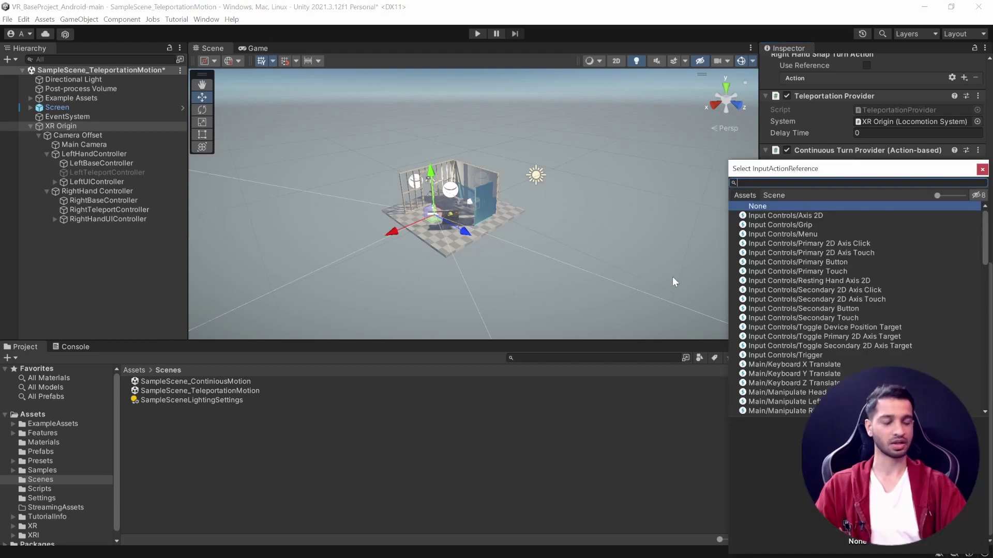
{"action": "type", "text": "turn"}
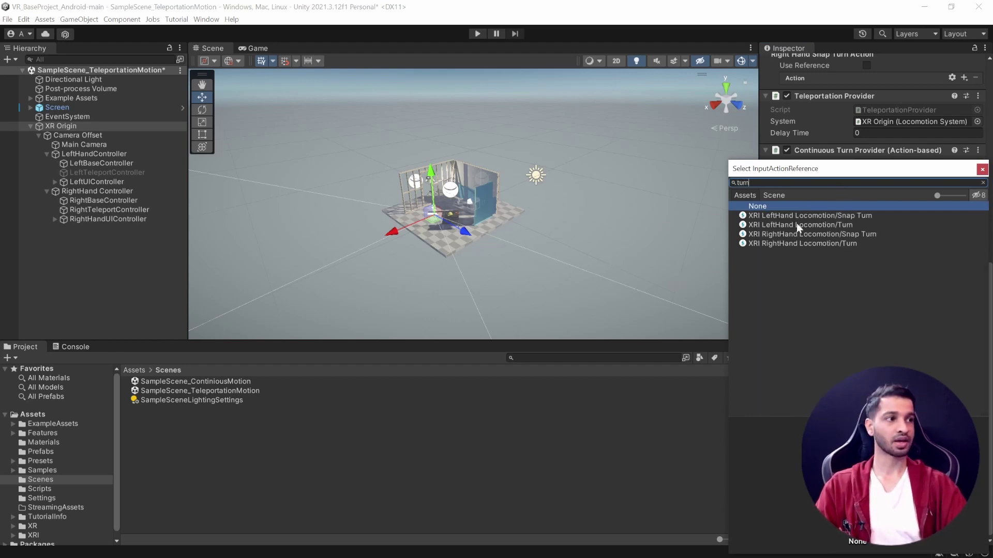
{"action": "double_click", "coordinate": [812, 224]}
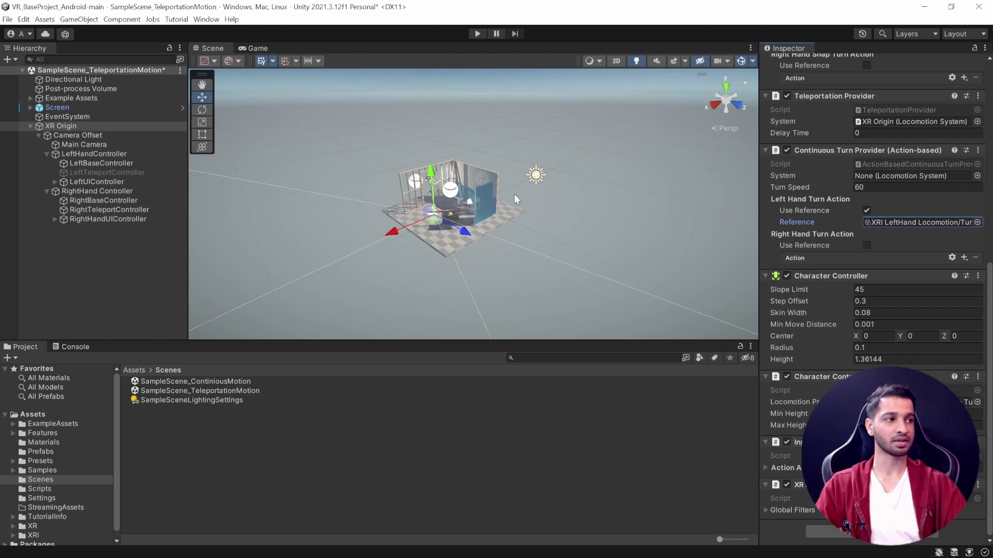
Enter Play mode to try left-hand continuous turning alongside right-hand teleporting
{"action": "left_click", "coordinate": [478, 32]}
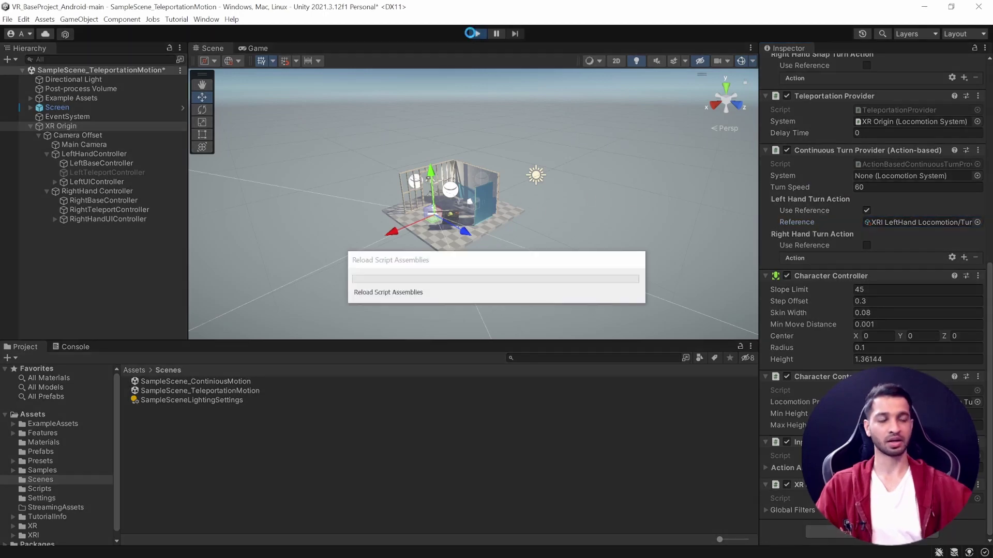